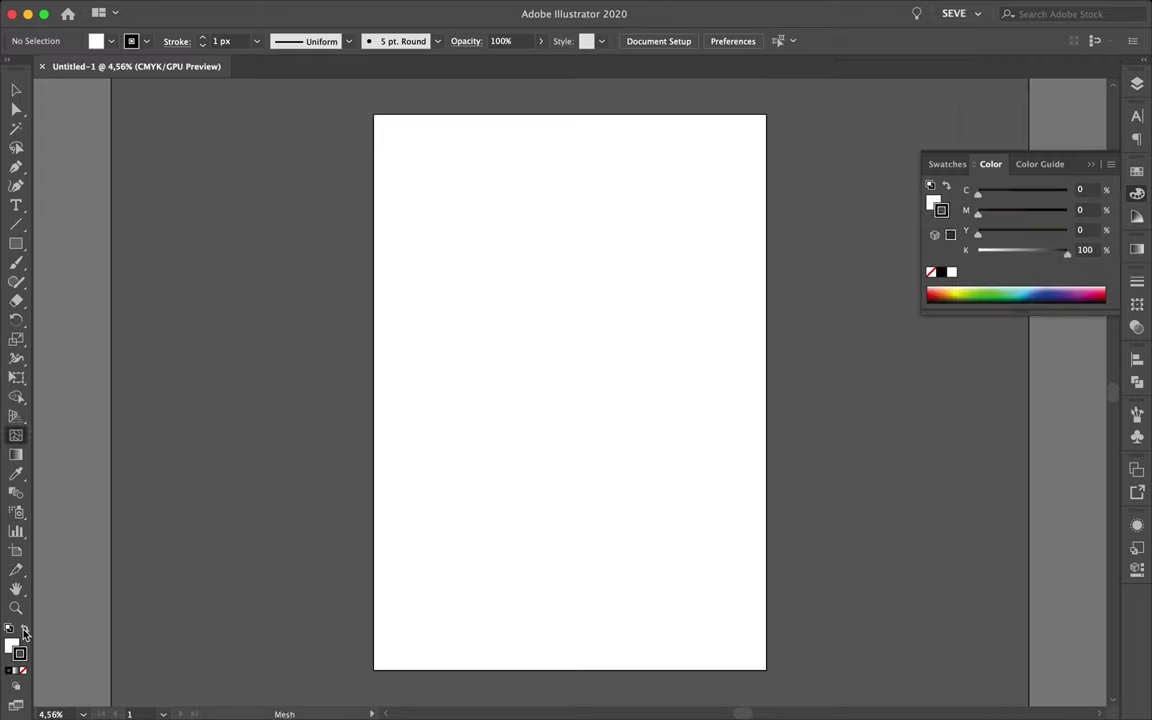
Step: Cover the artboard with a stroke-less black rectangle, lock it, and add Layer 2
{"action": "left_click_drag", "start_coordinate": [373, 114], "coordinate": [767, 670]}
{"action": "key", "text": "/"}
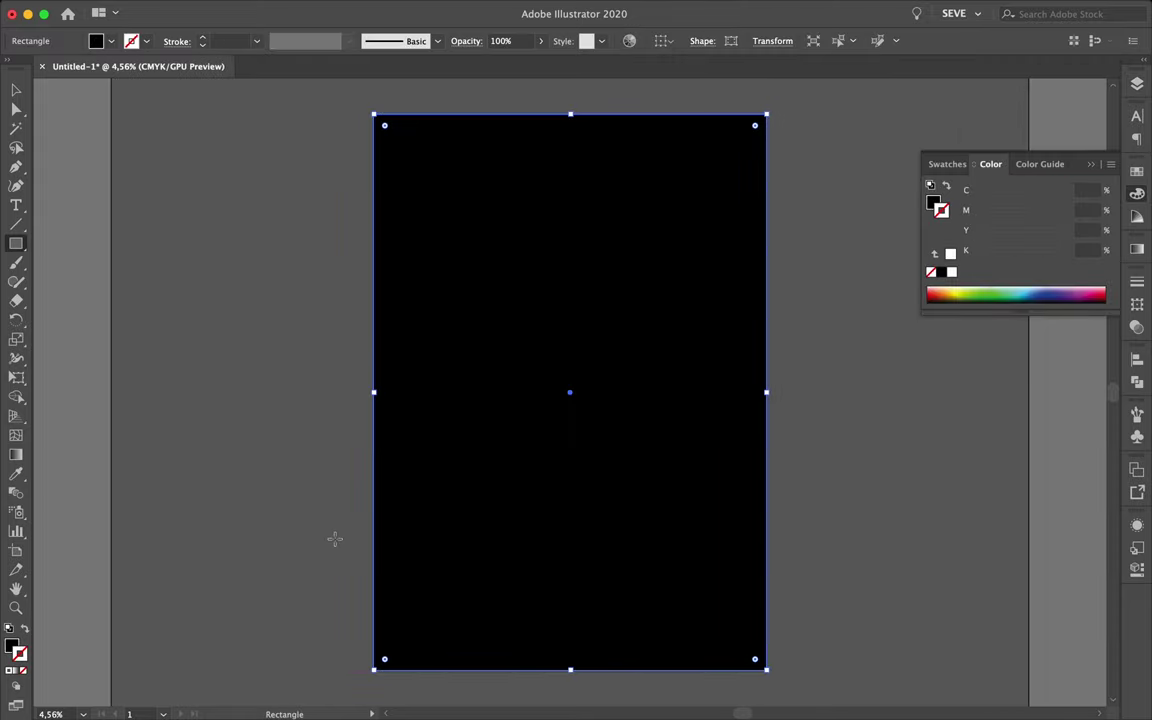
{"action": "key", "text": "v"}
{"action": "key", "text": "F7"}
{"action": "key", "text": "ctrl+2"}
{"action": "key", "text": "ctrl+l"}
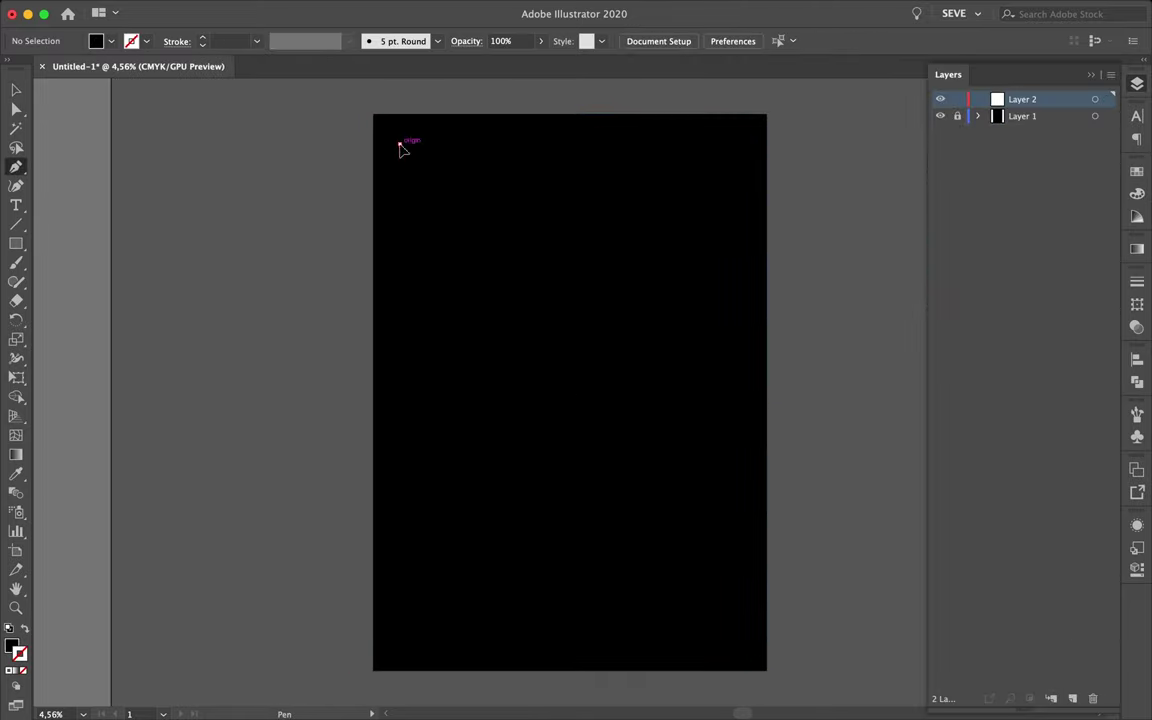
Step: Start the profile path down the left edge, with zigzag corners near the bottom
{"action": "left_click", "coordinate": [400, 145]}
{"action": "left_click", "coordinate": [400, 344]}
{"action": "left_click", "coordinate": [449, 380]}
{"action": "left_click", "coordinate": [418, 380]}
{"action": "left_click", "coordinate": [394, 432]}
{"action": "left_click", "coordinate": [421, 467]}
{"action": "left_click", "coordinate": [406, 548]}
{"action": "left_click", "coordinate": [447, 557]}
{"action": "left_click", "coordinate": [434, 506]}
{"action": "left_click", "coordinate": [425, 538]}
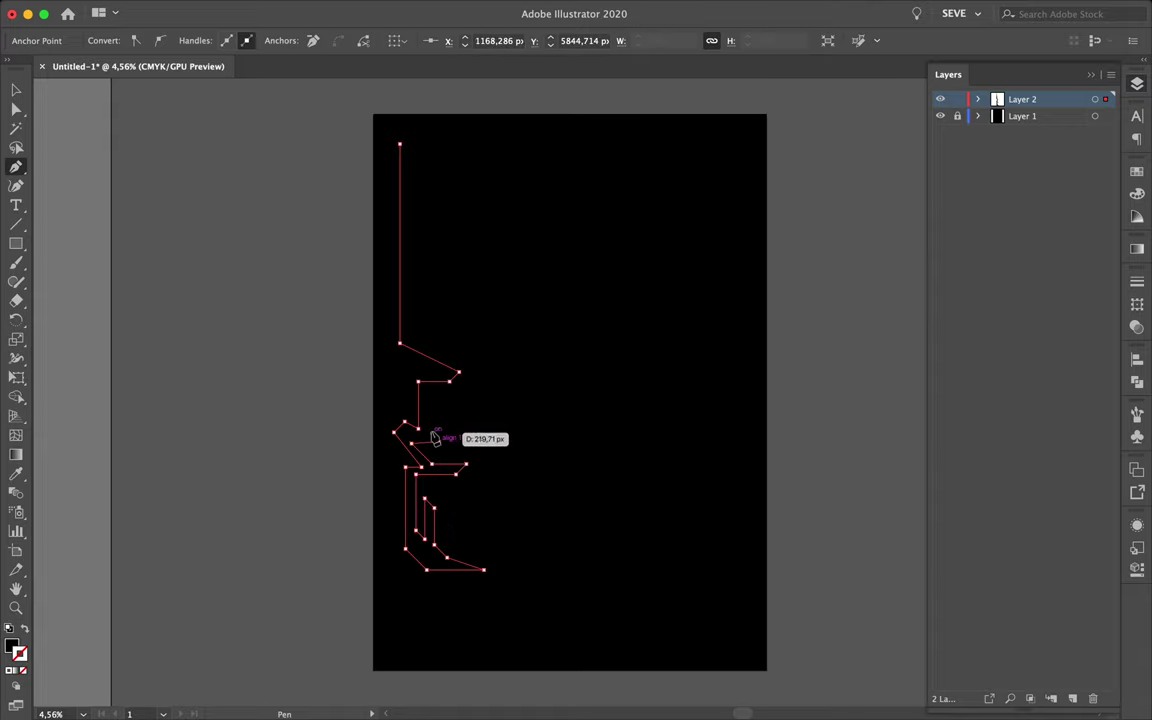
Step: Add the upper profile corners and a narrow forehead spike
{"action": "scroll", "coordinate": [440, 441], "scroll_direction": "up", "scroll_amount": 3}
{"action": "left_click", "coordinate": [424, 365]}
{"action": "left_click", "coordinate": [491, 356]}
{"action": "left_click", "coordinate": [501, 322]}
{"action": "left_click", "coordinate": [419, 206]}
{"action": "left_click", "coordinate": [403, 189]}
{"action": "left_click", "coordinate": [394, 259]}
{"action": "scroll", "coordinate": [398, 147], "scroll_direction": "up", "scroll_amount": 4}
{"action": "left_click", "coordinate": [394, 172]}
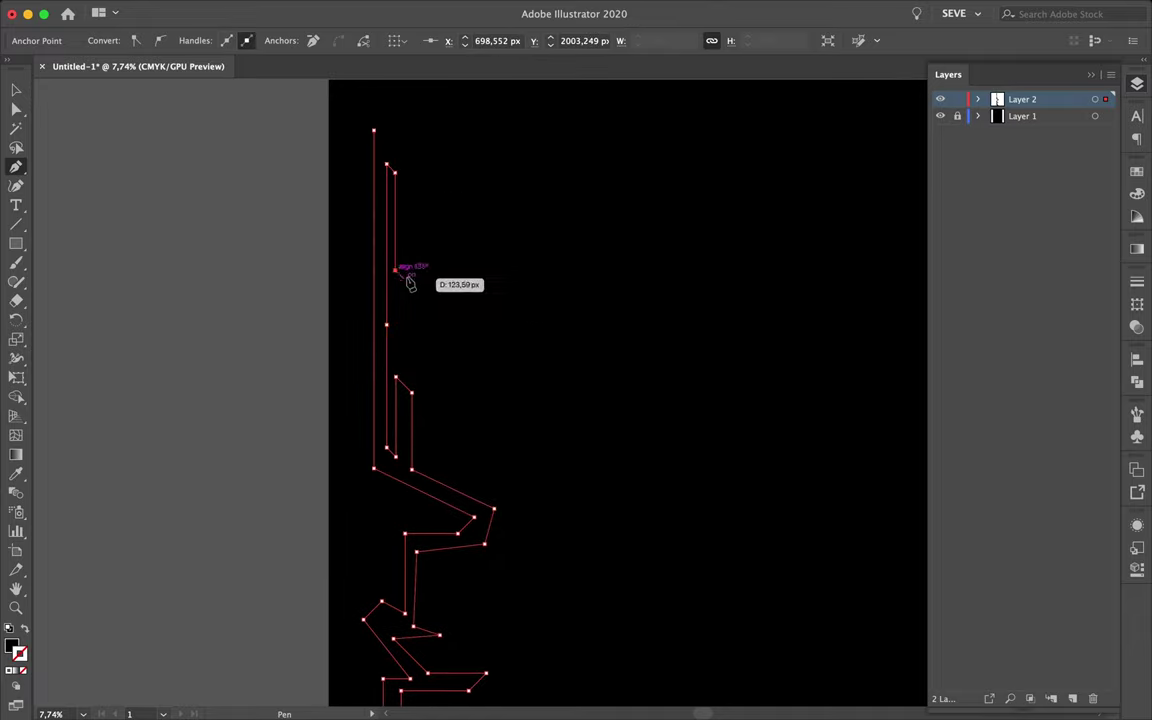
{"action": "left_click", "coordinate": [411, 147]}
{"action": "left_click", "coordinate": [425, 258]}
Step: Draw a long diagonal edge and the small zigzag teeth of the profile
{"action": "left_click", "coordinate": [631, 501]}
{"action": "left_click", "coordinate": [399, 366]}
{"action": "left_click", "coordinate": [493, 494]}
{"action": "left_click", "coordinate": [434, 448]}
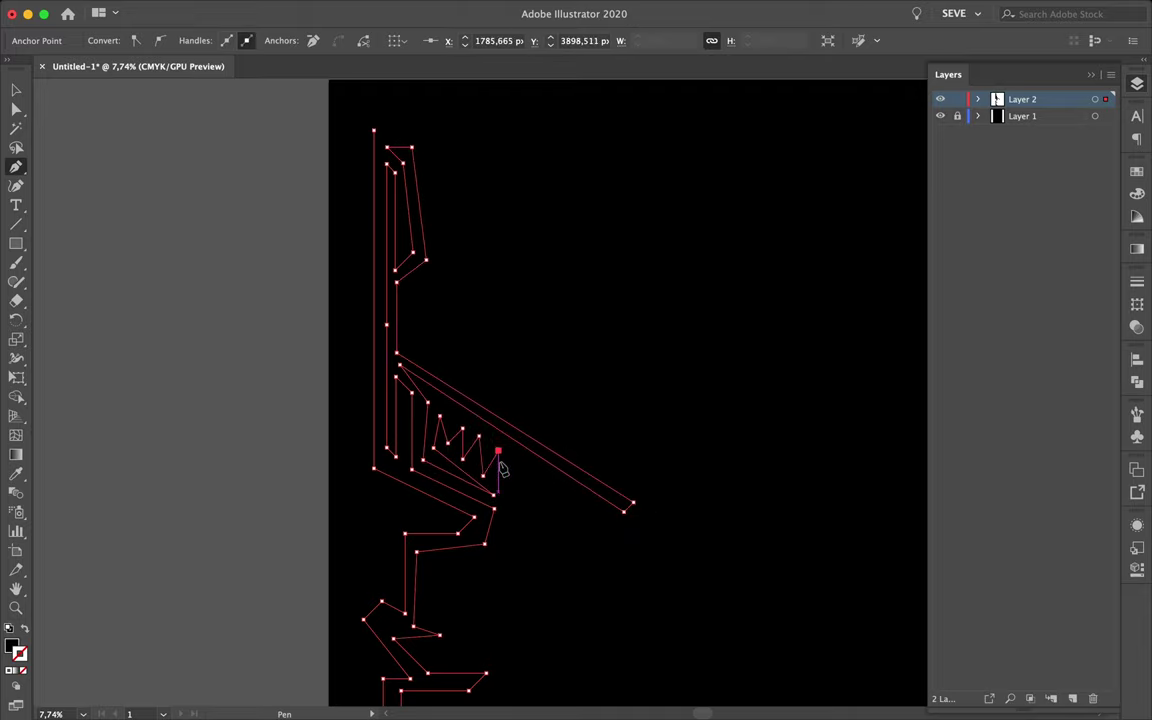
{"action": "left_click", "coordinate": [425, 562]}
{"action": "left_click", "coordinate": [425, 617]}
{"action": "left_click", "coordinate": [648, 620]}
{"action": "left_click", "coordinate": [440, 598]}
{"action": "left_click", "coordinate": [440, 576]}
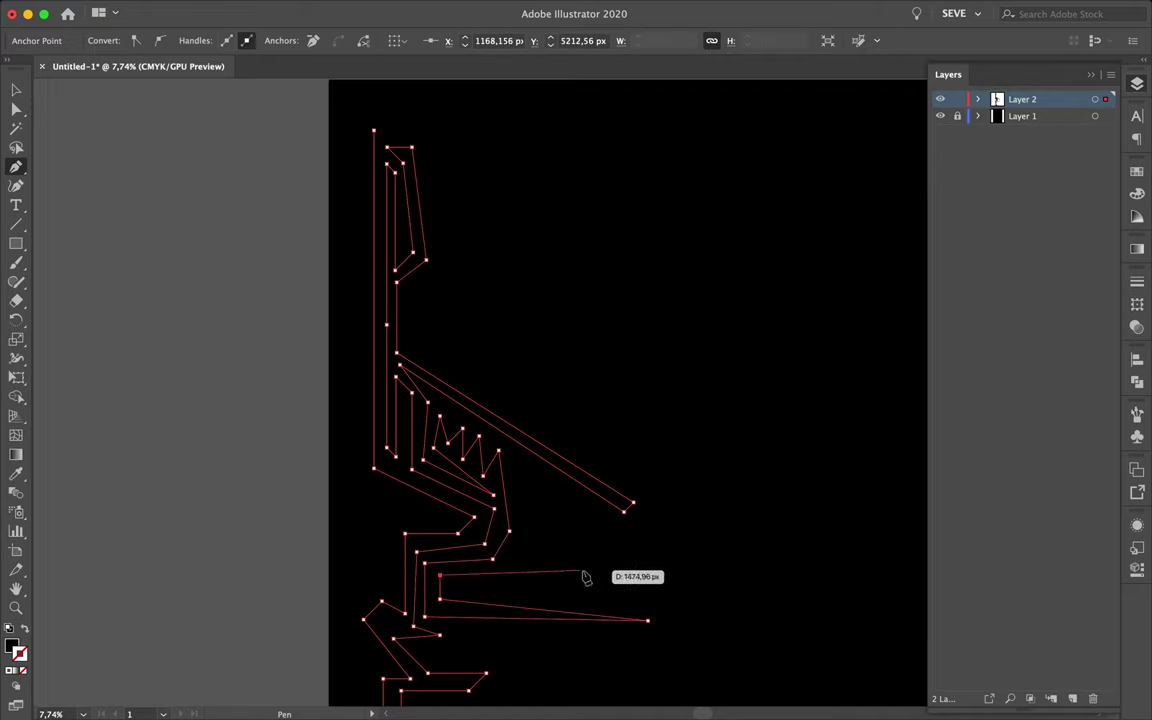
Step: Trace the angular nose outline and a long horizontal edge
{"action": "left_click", "coordinate": [527, 488]}
{"action": "left_click", "coordinate": [537, 555]}
{"action": "left_click", "coordinate": [605, 563]}
{"action": "left_click", "coordinate": [540, 505]}
{"action": "left_click", "coordinate": [634, 533]}
{"action": "left_click", "coordinate": [577, 525]}
{"action": "left_click", "coordinate": [628, 575]}
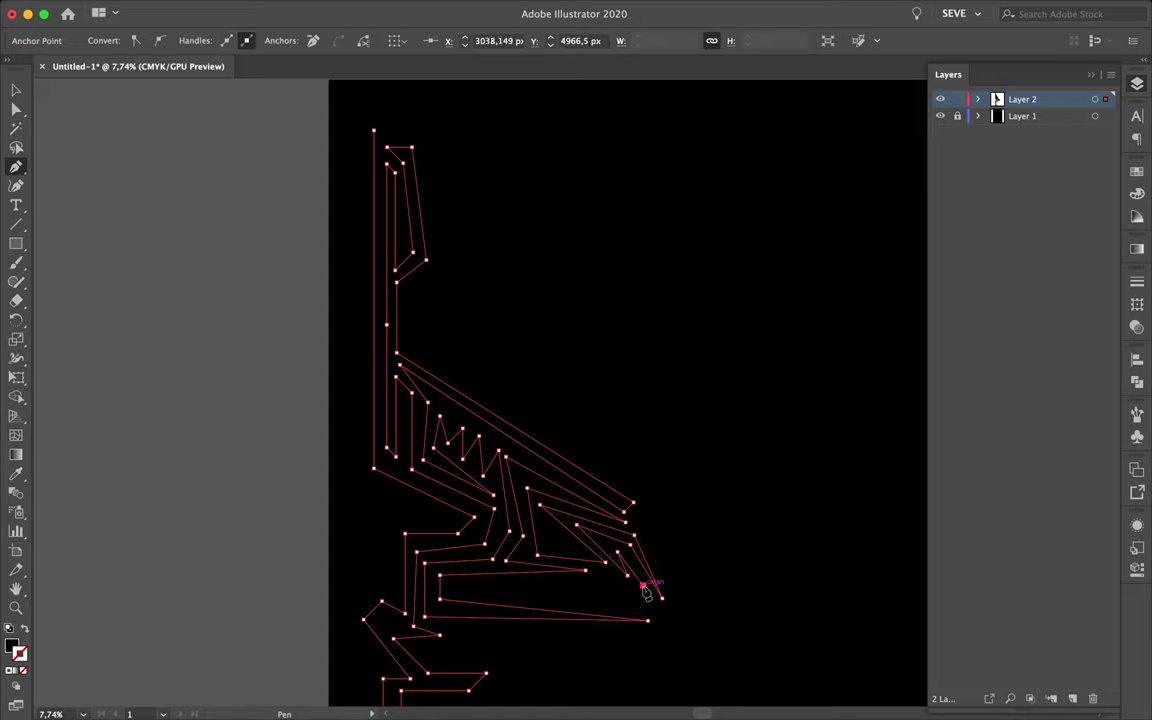
{"action": "left_click", "coordinate": [643, 585]}
{"action": "left_click", "coordinate": [455, 586]}
Step: Trace the lips and chin of the profile
{"action": "left_click", "coordinate": [668, 624]}
{"action": "left_click", "coordinate": [636, 634]}
{"action": "left_click", "coordinate": [444, 628]}
{"action": "left_click", "coordinate": [457, 637]}
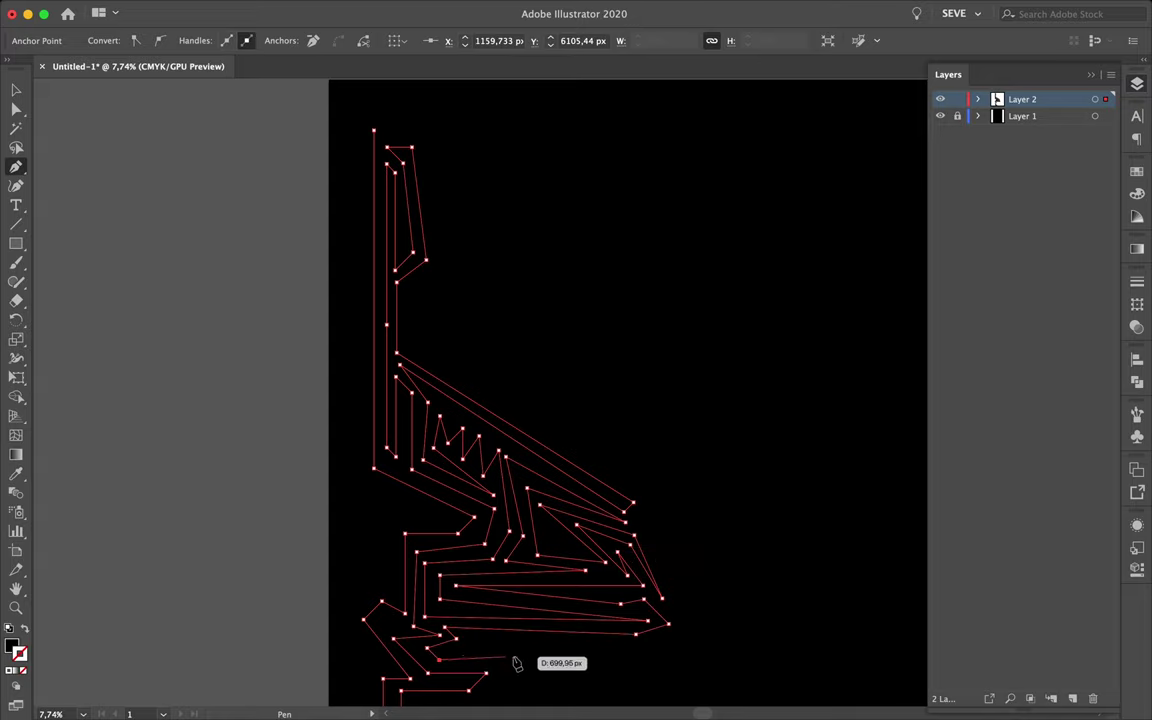
{"action": "left_click", "coordinate": [640, 646]}
{"action": "scroll", "coordinate": [643, 650], "scroll_direction": "down", "scroll_amount": 5}
{"action": "left_click", "coordinate": [543, 577]}
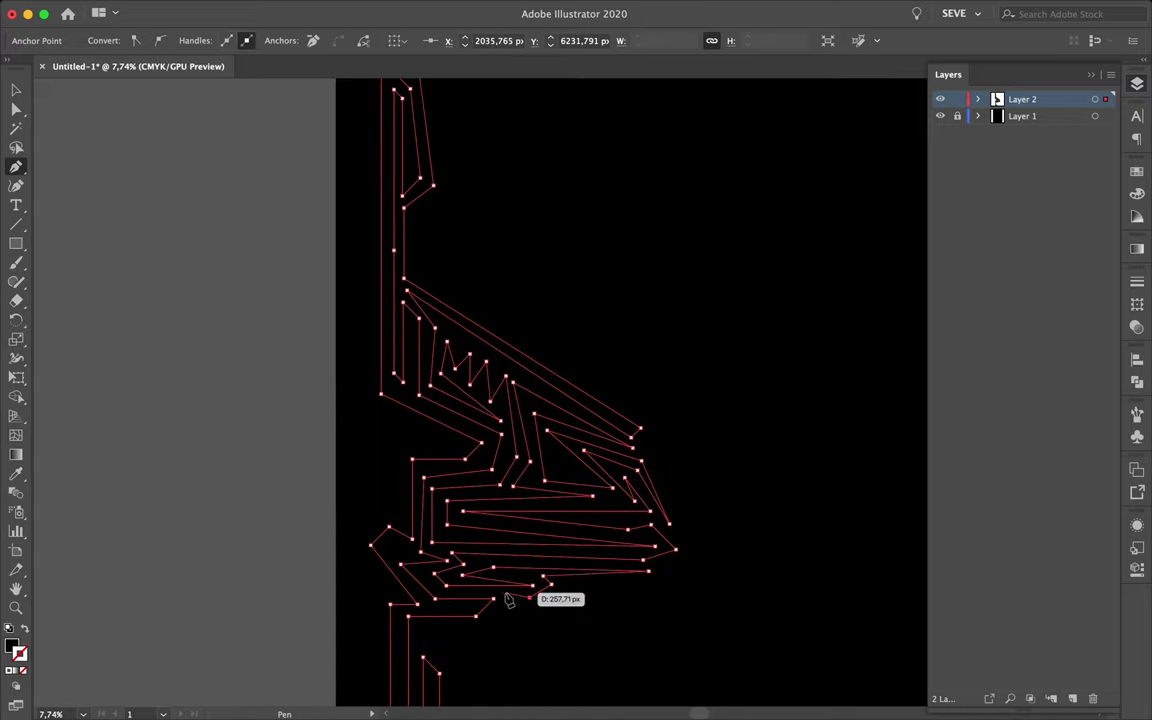
{"action": "scroll", "coordinate": [420, 620], "scroll_direction": "up", "scroll_amount": 2}
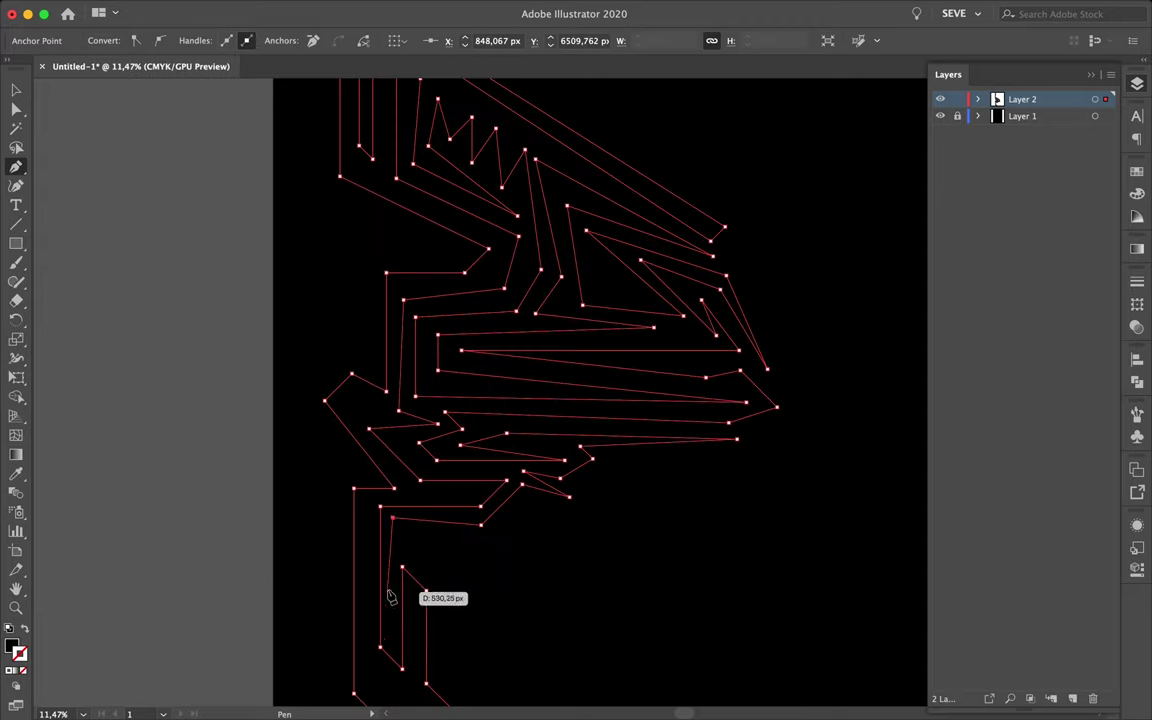
Step: Run the outline to the bottom-right corner, up the right side, and close it
{"action": "left_click", "coordinate": [869, 681]}
{"action": "scroll", "coordinate": [895, 548], "scroll_direction": "down", "scroll_amount": 2}
{"action": "left_click", "coordinate": [894, 211]}
{"action": "scroll", "coordinate": [886, 127], "scroll_direction": "up", "scroll_amount": 2}
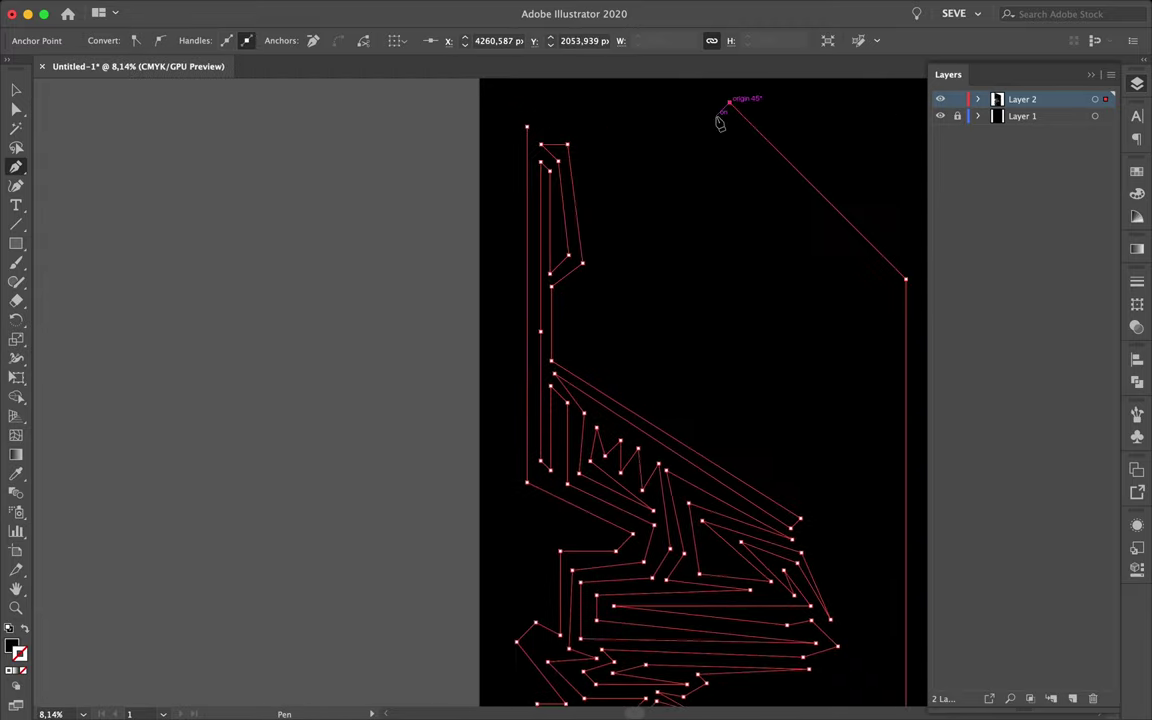
{"action": "left_click", "coordinate": [722, 121]}
{"action": "scroll", "coordinate": [630, 303], "scroll_direction": "down", "scroll_amount": 2}
Step: Move the outline's bottom-right anchor further right
{"action": "key", "text": "a"}
{"action": "scroll", "coordinate": [667, 338], "scroll_direction": "down", "scroll_amount": 2}
{"action": "left_click_drag", "start_coordinate": [718, 540], "coordinate": [802, 524]}
Step: Move the outline's top-right anchor further right and deselect the anchors
{"action": "left_click_drag", "start_coordinate": [707, 221], "coordinate": [813, 226]}
{"action": "left_click", "coordinate": [700, 240]}
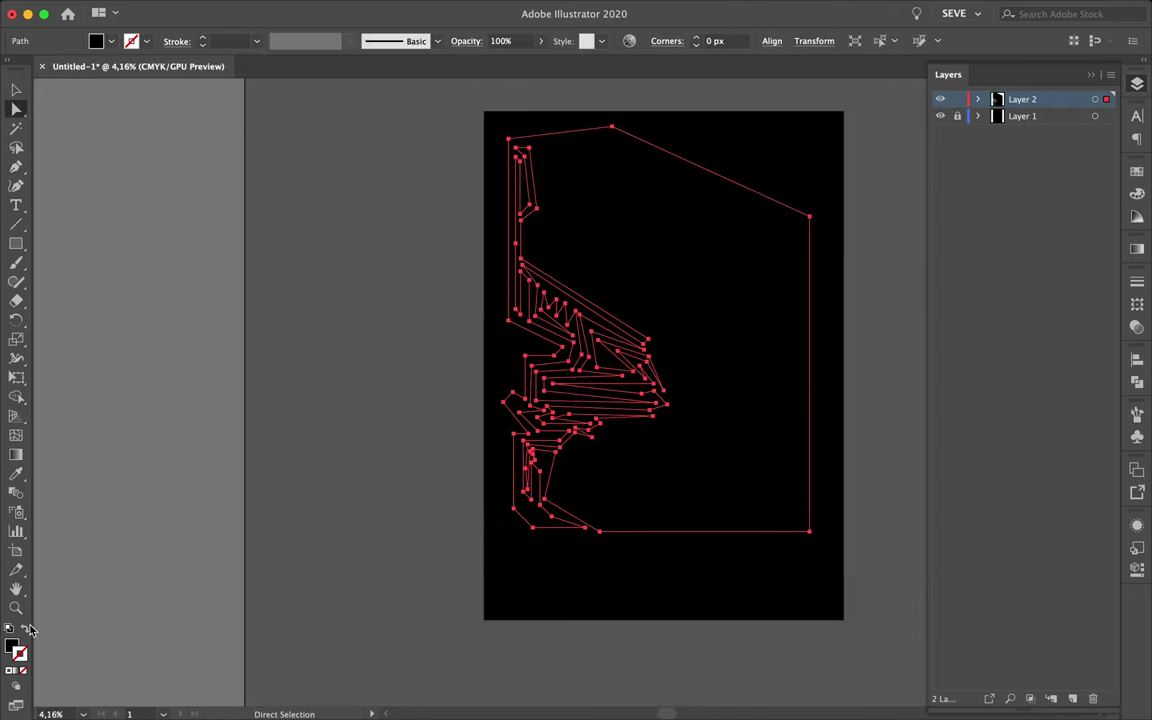
{"action": "key", "text": "v"}
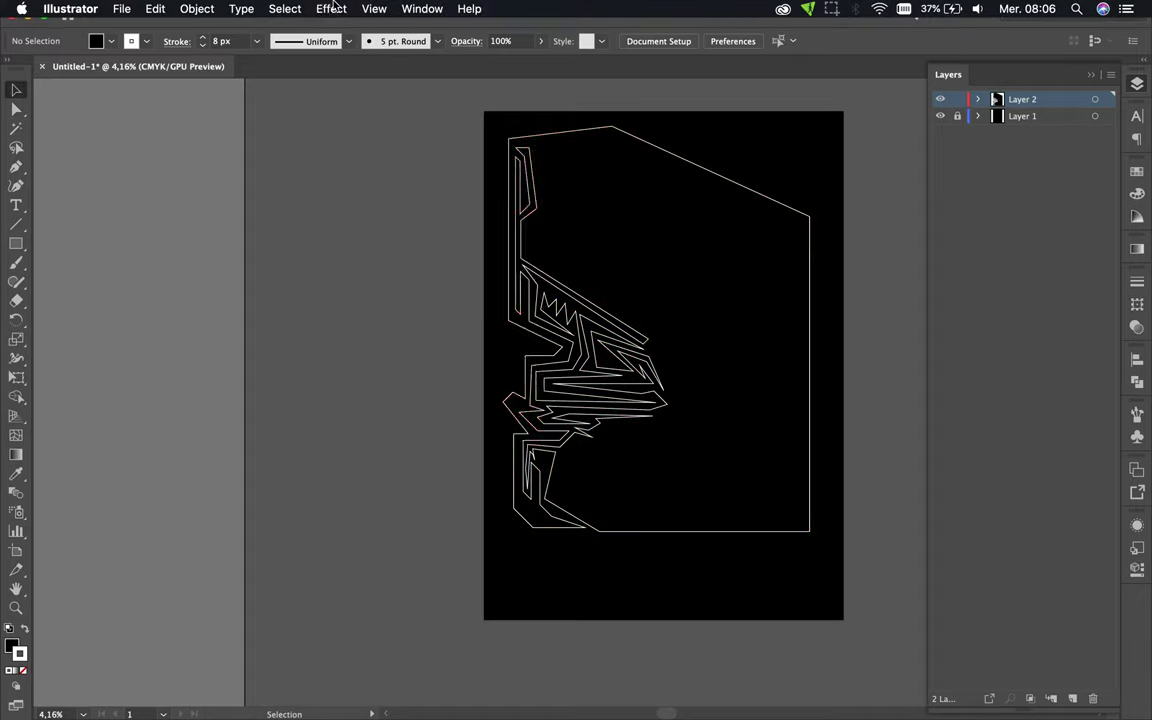
Step: Apply a smooth Zig Zag effect with 100 px size and 45 ridges to the outline
{"action": "left_click", "coordinate": [331, 8]}
{"action": "mouse_move", "coordinate": [386, 153]}
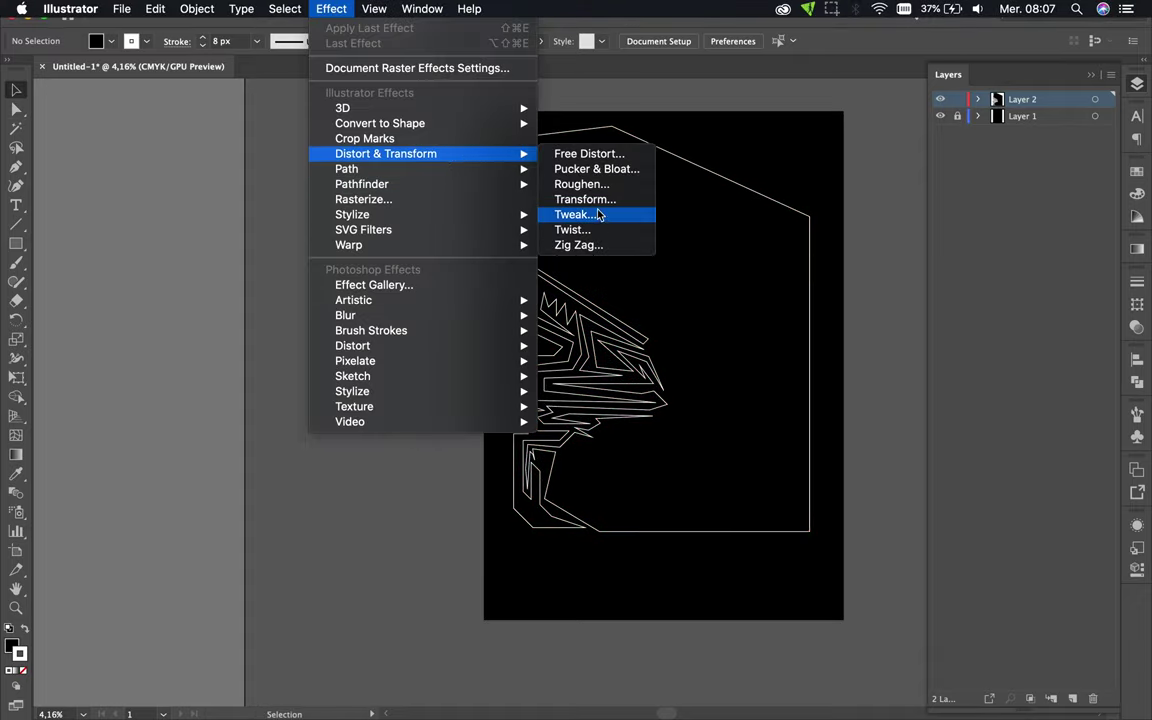
{"action": "left_click", "coordinate": [577, 245]}
{"action": "left_click", "coordinate": [897, 333]}
{"action": "left_click", "coordinate": [331, 8]}
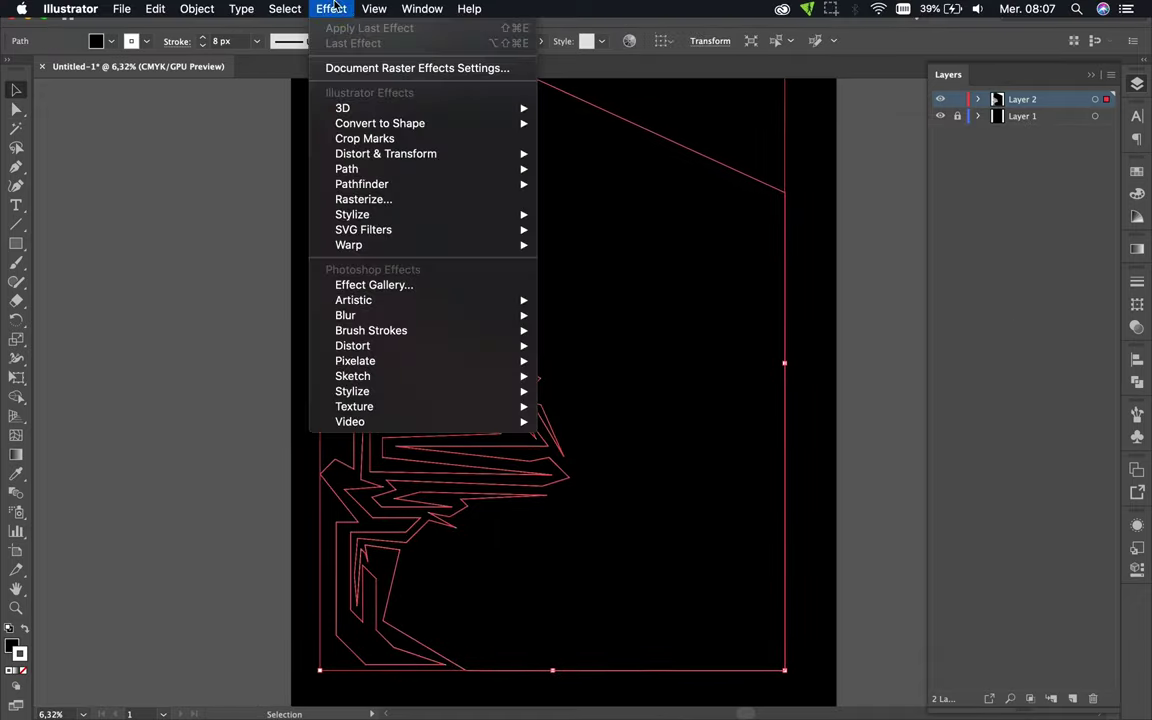
{"action": "left_click", "coordinate": [578, 245]}
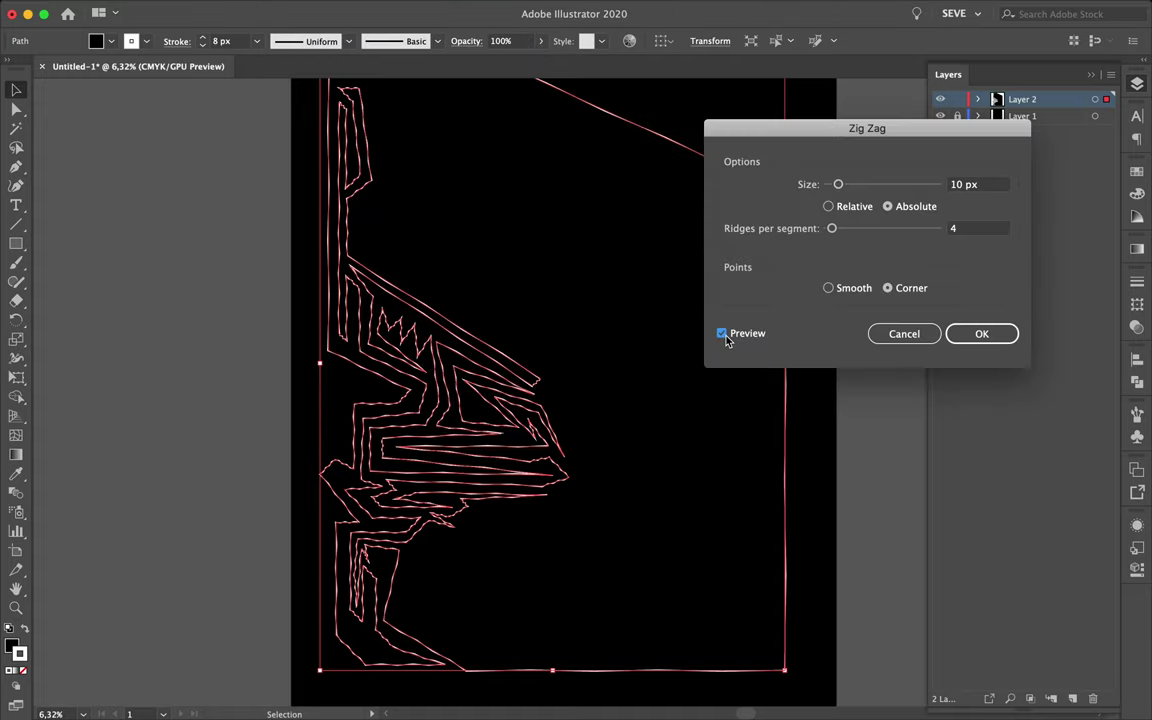
{"action": "left_click_drag", "start_coordinate": [839, 184], "coordinate": [937, 184]}
{"action": "left_click_drag", "start_coordinate": [832, 228], "coordinate": [883, 228]}
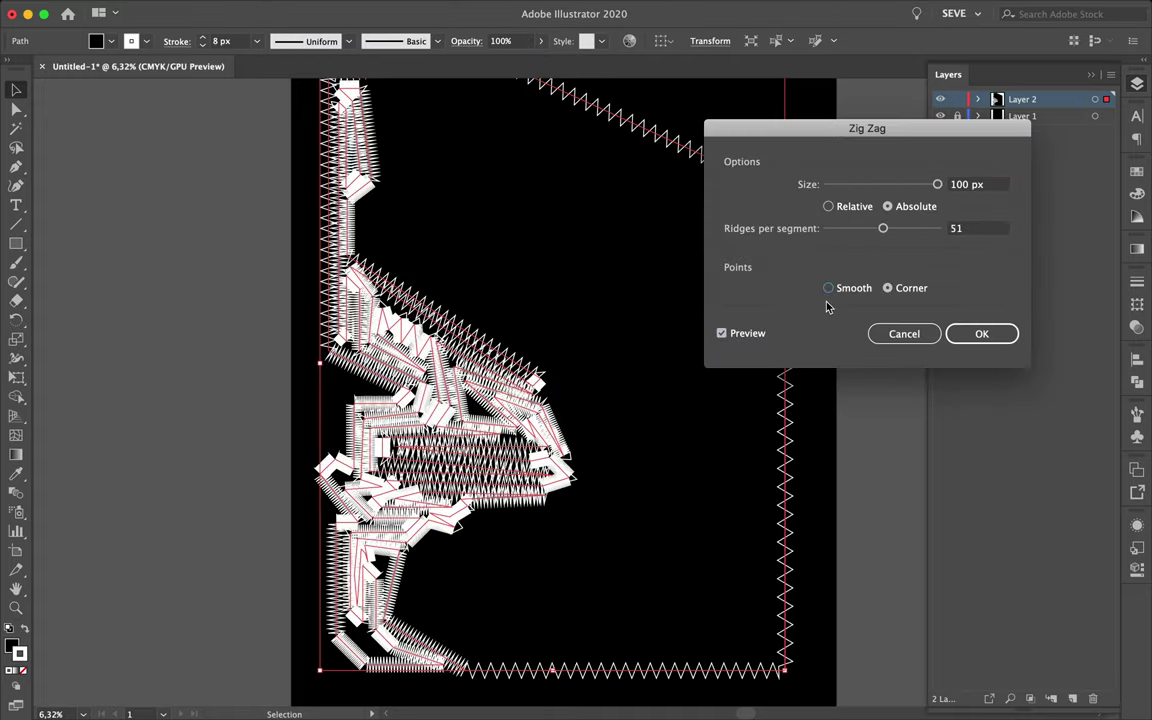
{"action": "left_click", "coordinate": [828, 288]}
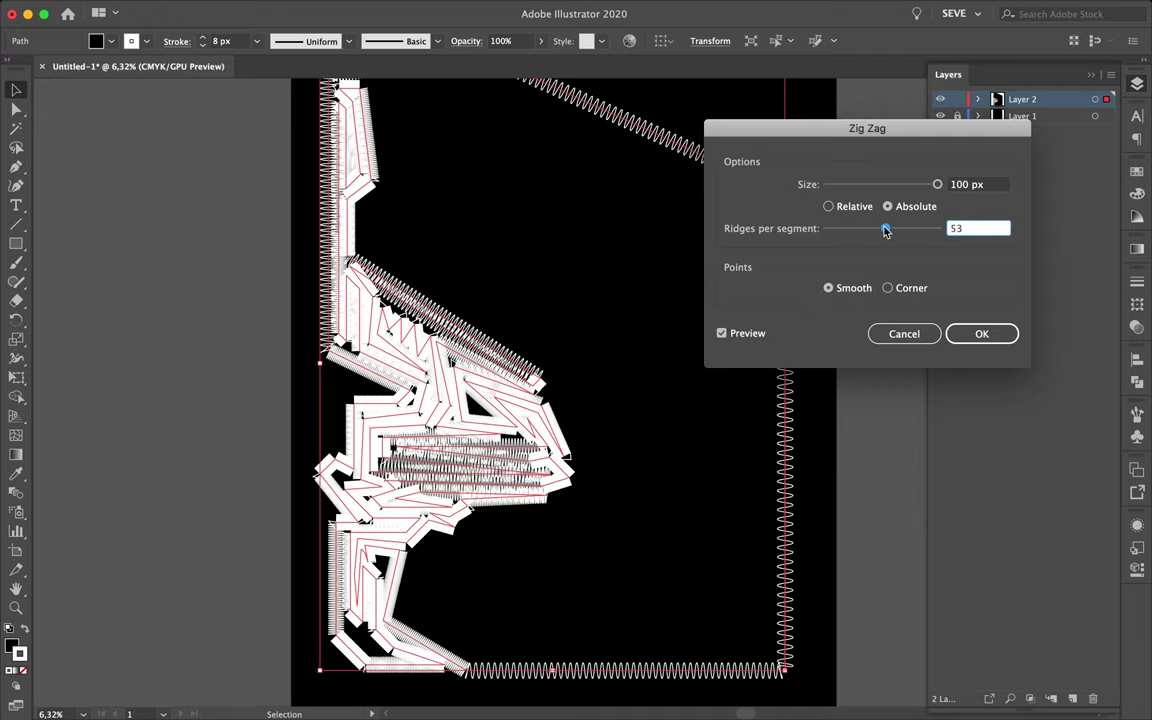
{"action": "left_click_drag", "start_coordinate": [885, 230], "coordinate": [877, 231]}
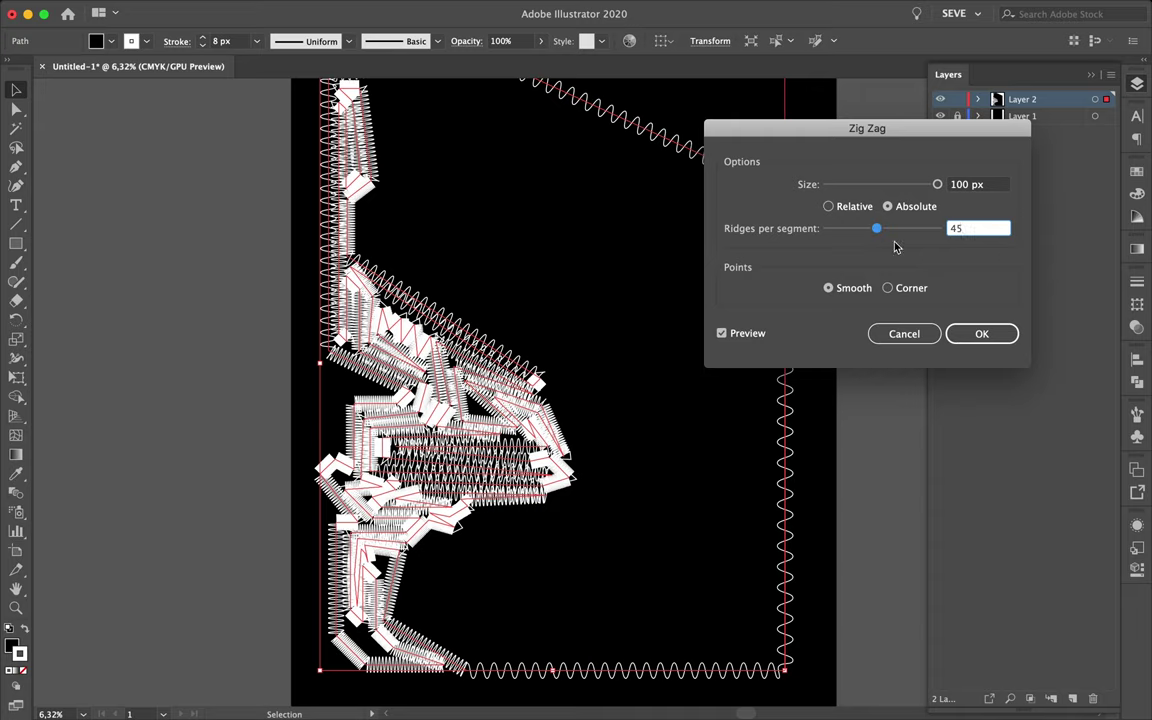
{"action": "left_click", "coordinate": [967, 333]}
{"action": "scroll", "coordinate": [670, 282], "scroll_direction": "down", "scroll_amount": 1}
{"action": "left_click", "coordinate": [670, 282]}
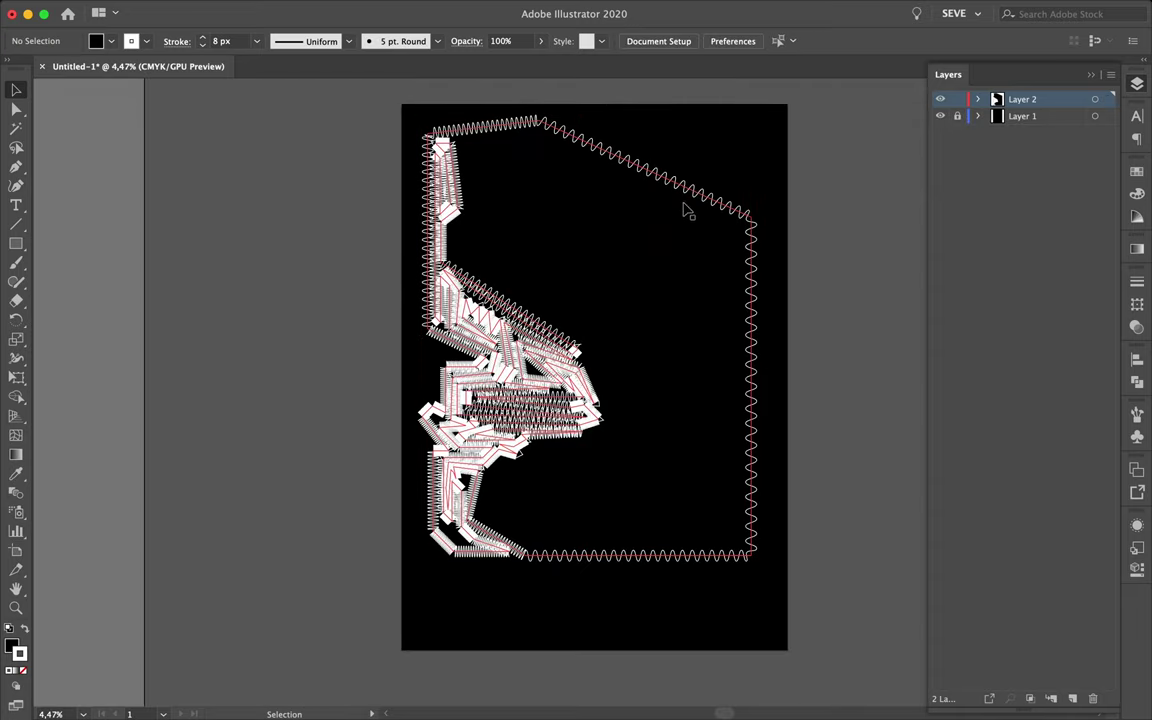
Step: Drag the path's end point and upper anchors to new positions
{"action": "left_click", "coordinate": [681, 206]}
{"action": "scroll", "coordinate": [681, 206], "scroll_direction": "up", "scroll_amount": 2}
{"action": "key", "text": "a"}
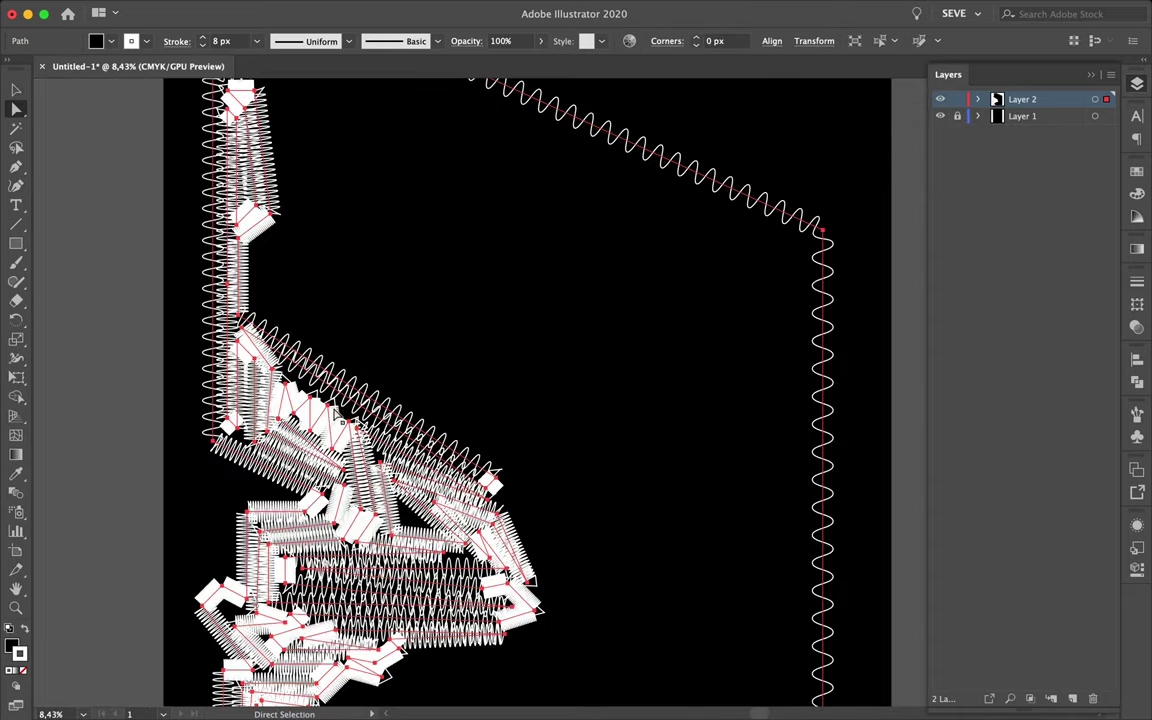
{"action": "left_click_drag", "start_coordinate": [490, 472], "coordinate": [527, 443]}
{"action": "mouse_move", "coordinate": [246, 321]}
{"action": "left_mouse_down"}
{"action": "mouse_move", "coordinate": [284, 244]}
{"action": "mouse_move", "coordinate": [275, 216]}
{"action": "mouse_move", "coordinate": [316, 211]}
{"action": "mouse_move", "coordinate": [255, 200]}
{"action": "left_mouse_up"}
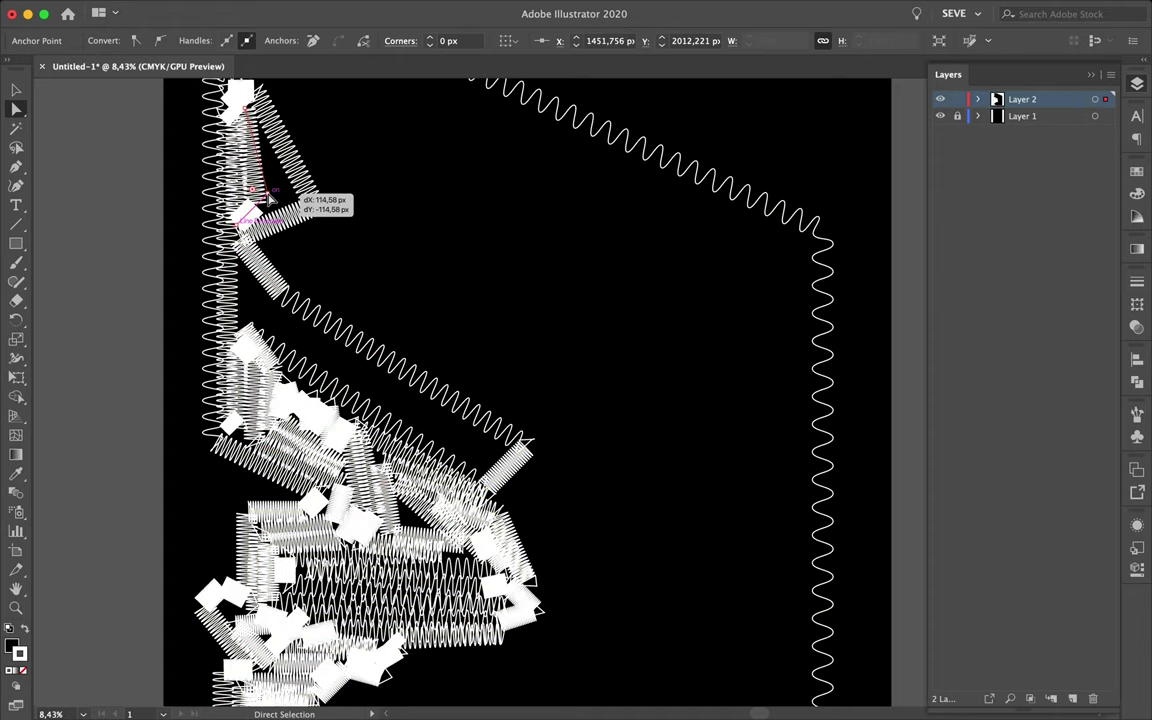
{"action": "left_click_drag", "start_coordinate": [246, 332], "coordinate": [250, 310]}
{"action": "left_click_drag", "start_coordinate": [311, 396], "coordinate": [311, 380]}
Step: Pull the lower anchors outward into longer spikes, then fit the artboard in view
{"action": "scroll", "coordinate": [504, 496], "scroll_direction": "down", "scroll_amount": 2}
{"action": "left_click_drag", "start_coordinate": [527, 548], "coordinate": [553, 560]}
{"action": "left_click_drag", "start_coordinate": [372, 622], "coordinate": [440, 654]}
{"action": "left_click_drag", "start_coordinate": [332, 624], "coordinate": [343, 690]}
{"action": "key", "text": "ctrl+a"}
{"action": "key", "text": "ctrl+0"}
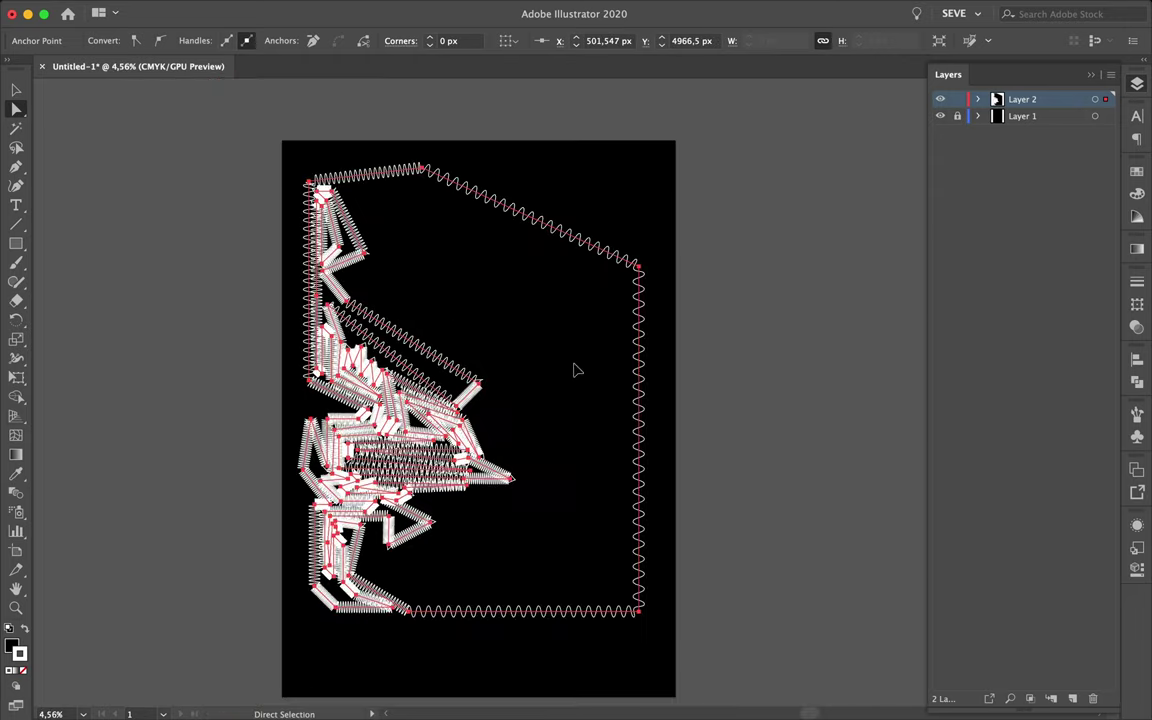
{"action": "key", "text": "v"}
{"action": "left_click", "coordinate": [733, 373]}
{"action": "scroll", "coordinate": [553, 347], "scroll_direction": "down", "scroll_amount": 3}
Step: Draw a wide bottom rectangle and give it a corner Zig Zag, 96 px size, 100 ridges
{"action": "mouse_move", "coordinate": [293, 553]}
{"action": "left_mouse_down"}
{"action": "mouse_move", "coordinate": [596, 617]}
{"action": "mouse_move", "coordinate": [624, 605]}
{"action": "left_mouse_up"}
{"action": "key", "text": "a"}
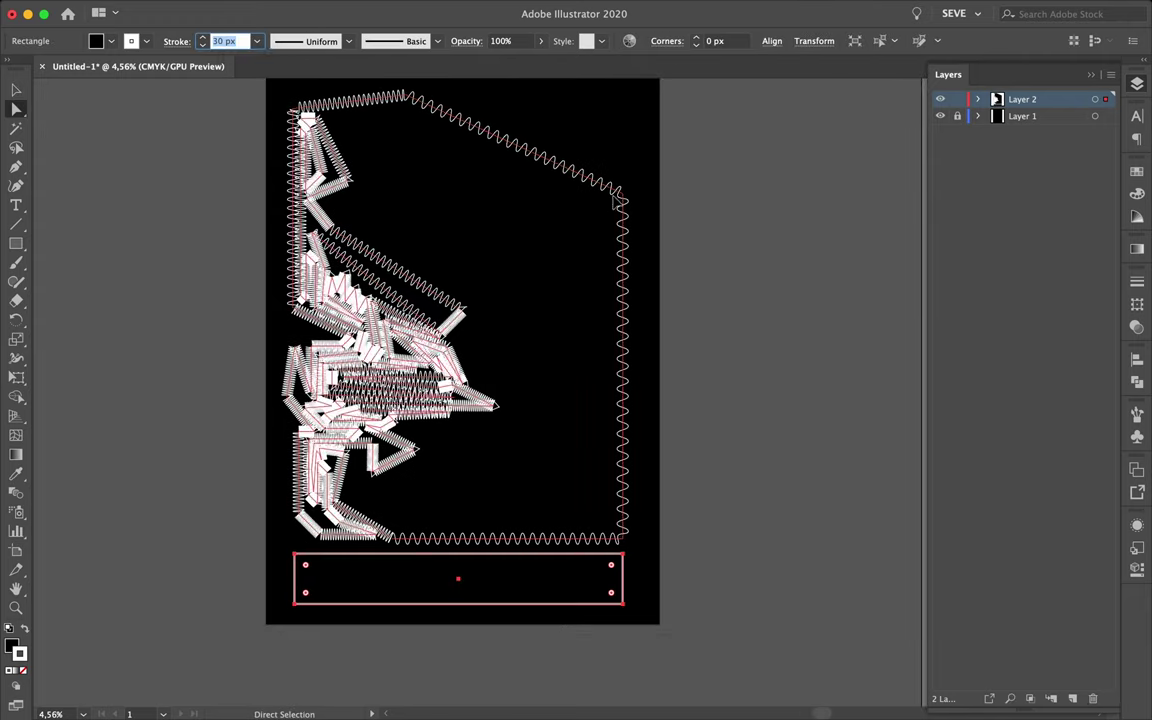
{"action": "left_click", "coordinate": [347, 10]}
{"action": "left_click", "coordinate": [590, 263]}
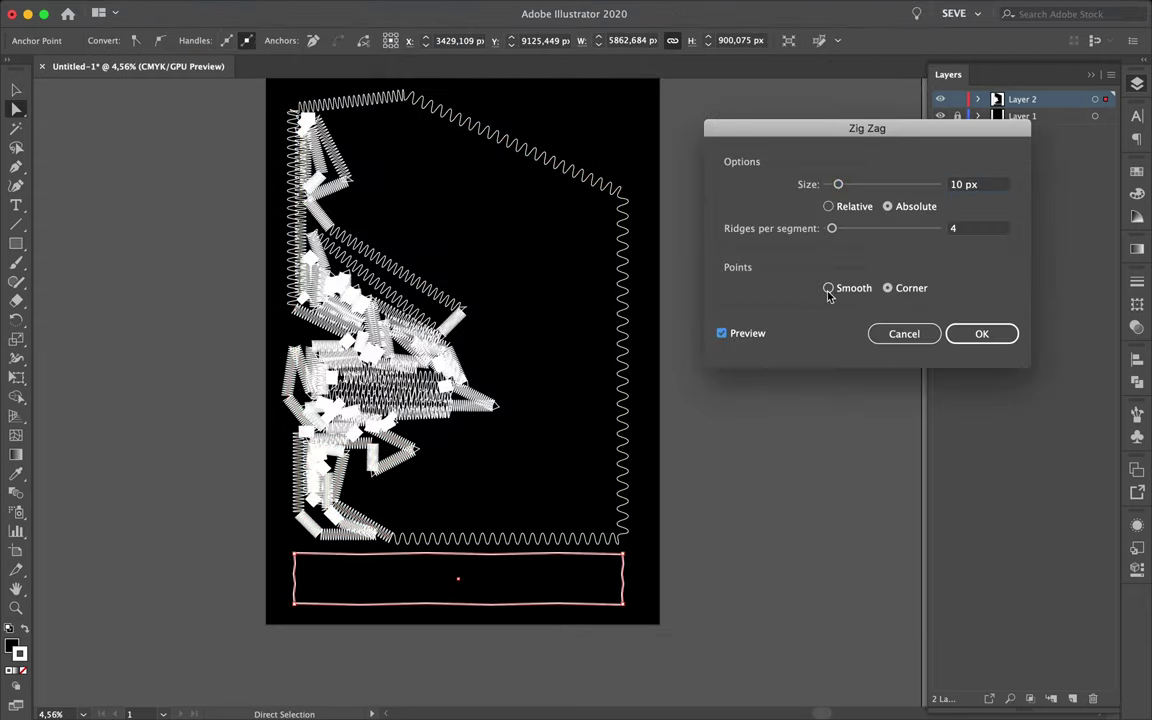
{"action": "left_click_drag", "start_coordinate": [938, 230], "coordinate": [942, 229]}
{"action": "left_click_drag", "start_coordinate": [838, 184], "coordinate": [933, 186]}
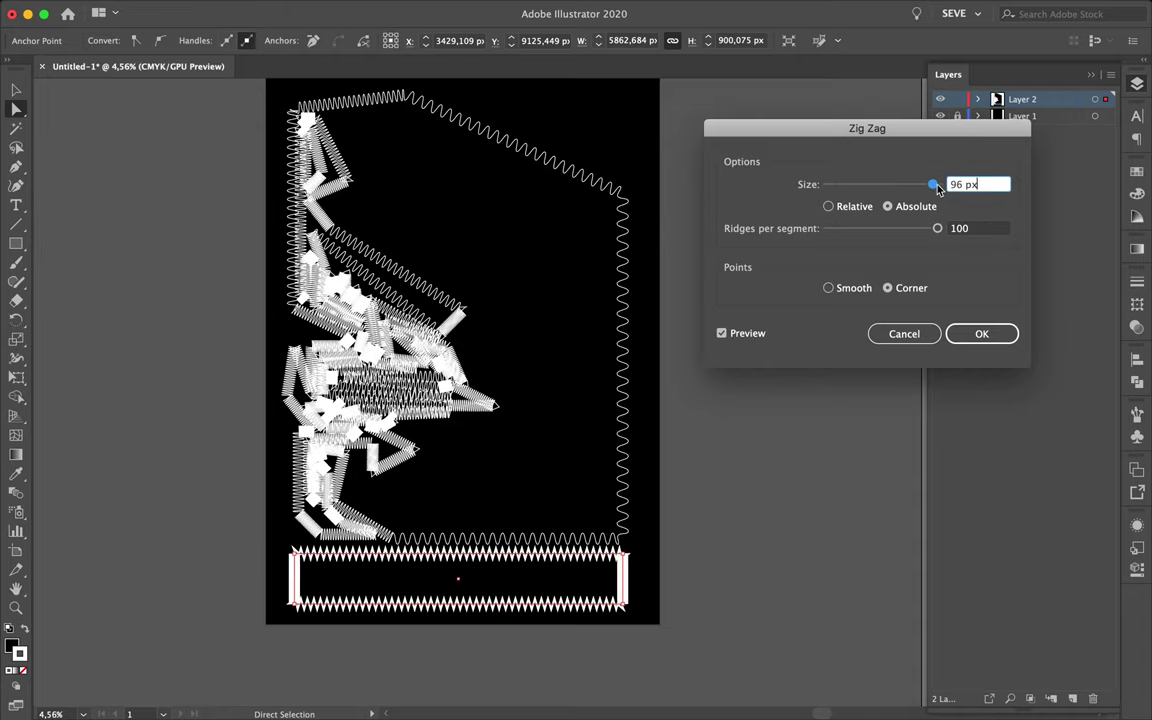
{"action": "key", "text": "Return"}
Step: Copy all the artwork into the Photoshop poster and scale it down to fit
{"action": "key", "text": "v"}
{"action": "key", "text": "ctrl+a"}
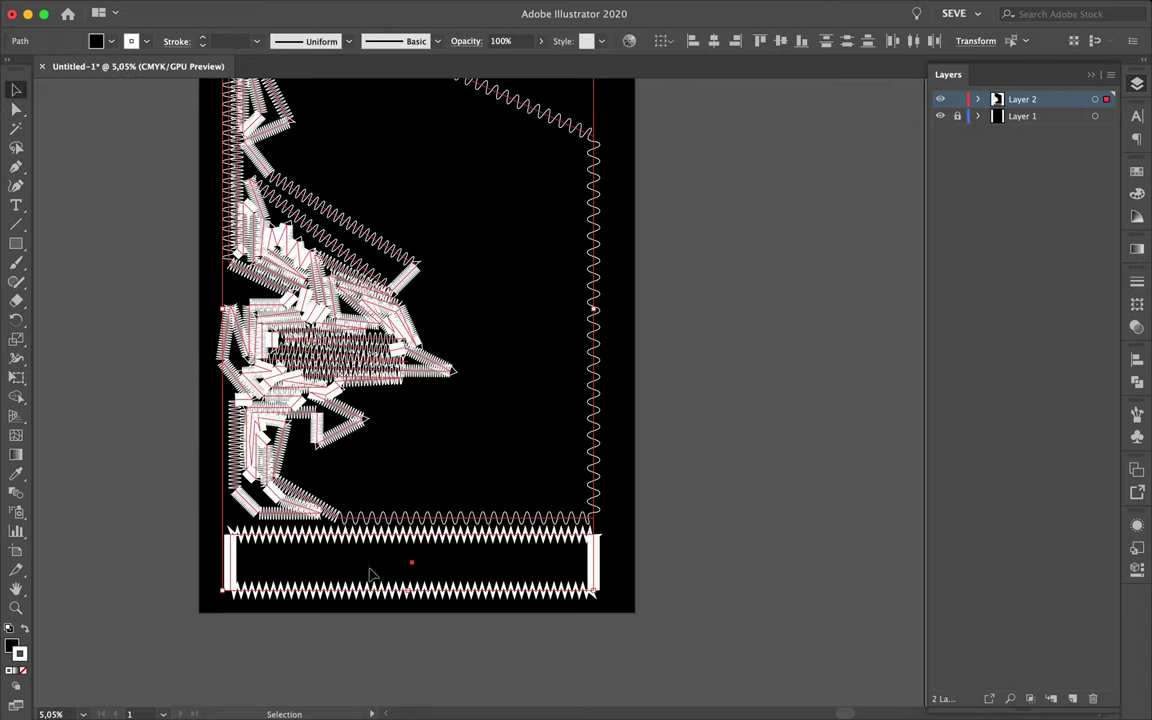
{"action": "key", "text": "ctrl+c"}
{"action": "key", "text": "ctrl+Tab"}
{"action": "key", "text": "ctrl+v"}
{"action": "left_click_drag", "start_coordinate": [561, 680], "coordinate": [561, 658]}
{"action": "left_click_drag", "start_coordinate": [561, 78], "coordinate": [561, 95]}
Step: Commit the resized face artwork and move it out of the Layout group
{"action": "key", "text": "Return"}
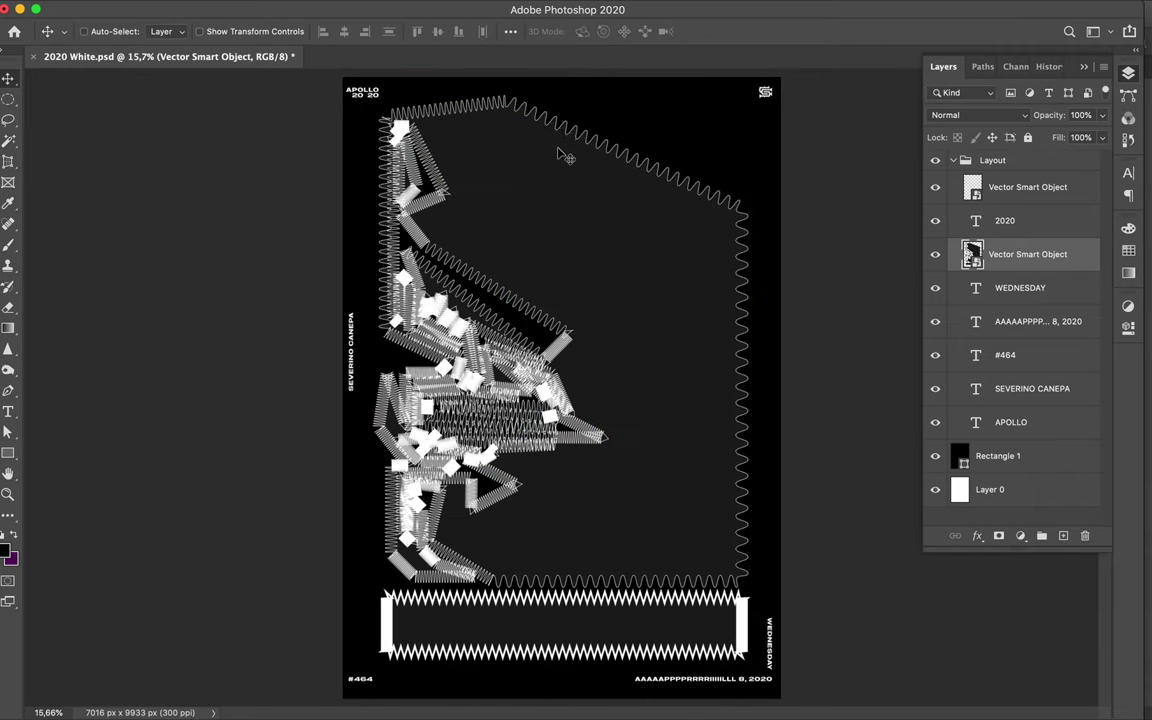
{"action": "left_click_drag", "start_coordinate": [1027, 254], "coordinate": [1005, 440]}
{"action": "left_click", "coordinate": [953, 160]}
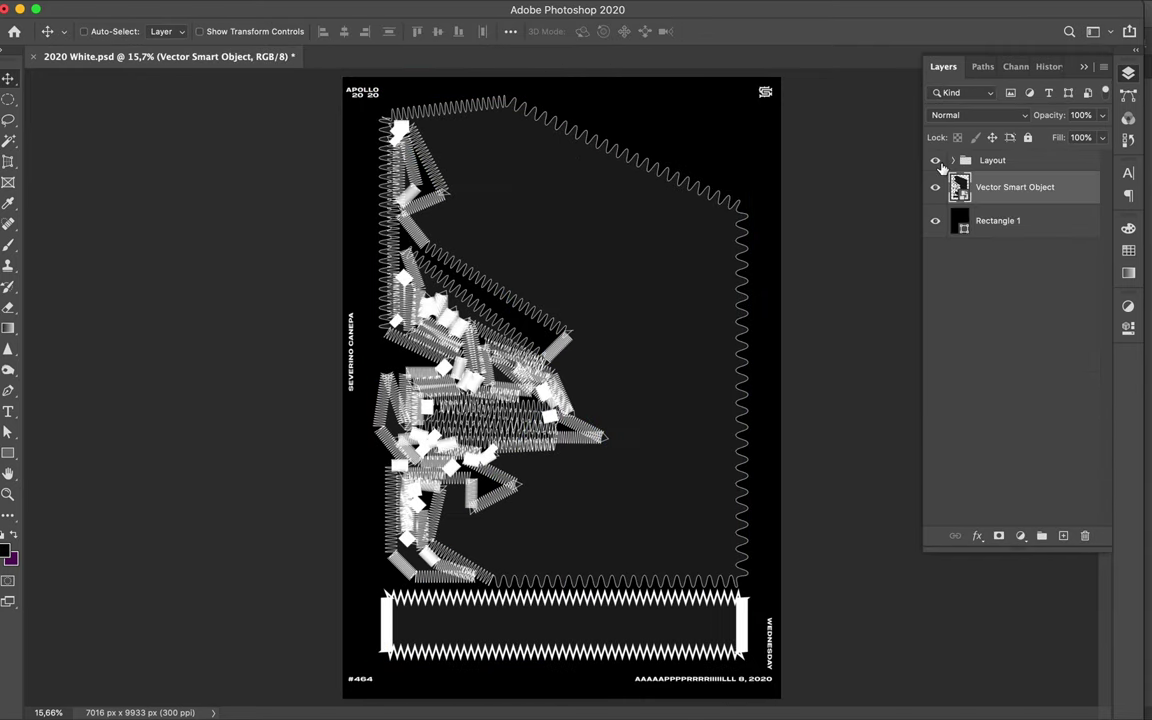
{"action": "scroll", "coordinate": [609, 288], "scroll_direction": "up", "scroll_amount": 1}
{"action": "left_click", "coordinate": [960, 217]}
Step: Pen-draw Shape 1 tracing the profile area behind the zig-zag artwork
{"action": "key", "text": "p"}
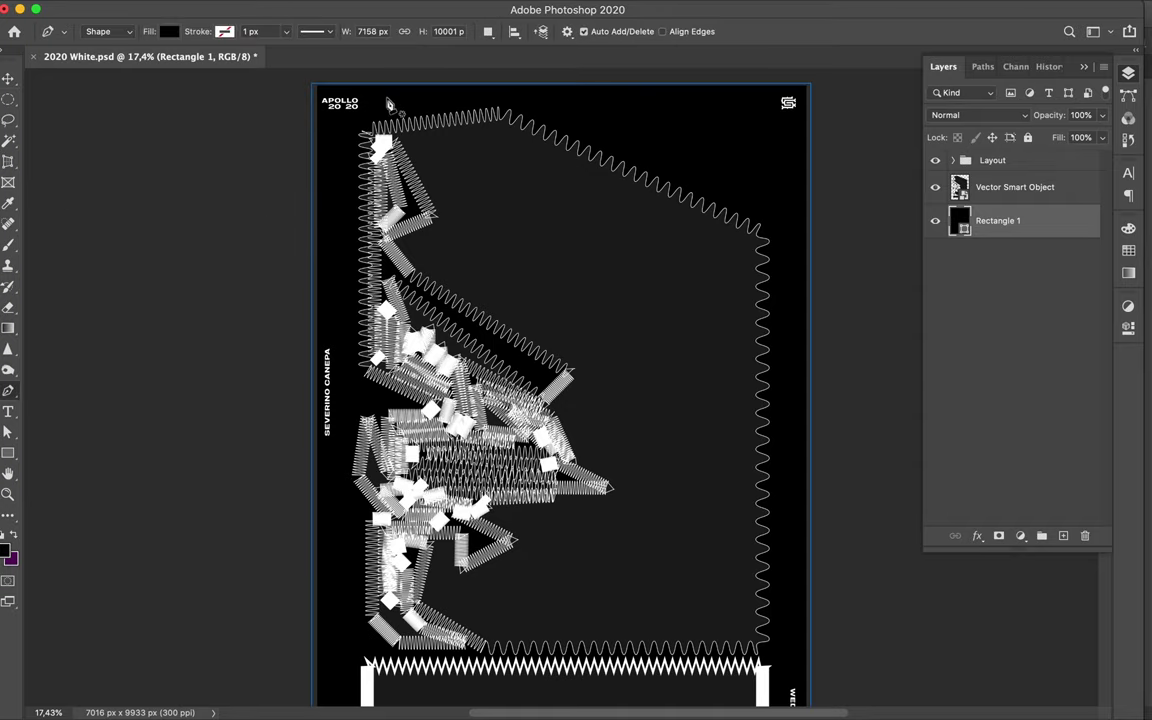
{"action": "left_click_drag", "start_coordinate": [508, 113], "coordinate": [415, 76]}
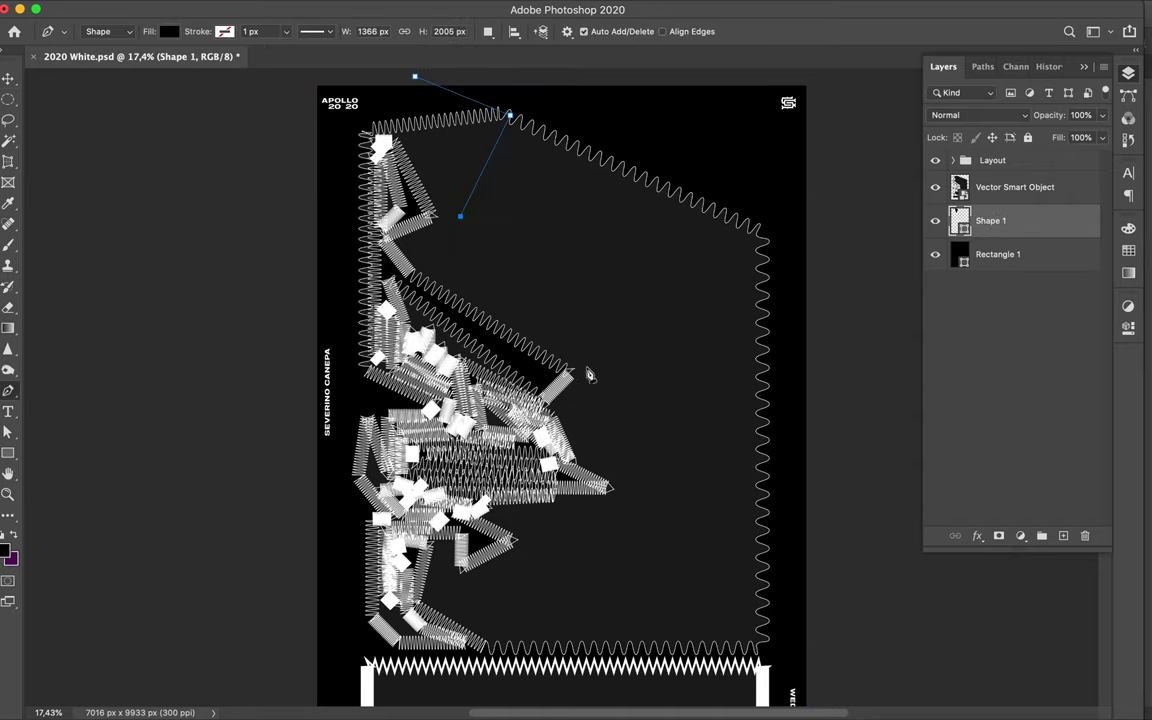
{"action": "scroll", "coordinate": [500, 596], "scroll_direction": "down", "scroll_amount": 3}
{"action": "left_click", "coordinate": [548, 516]}
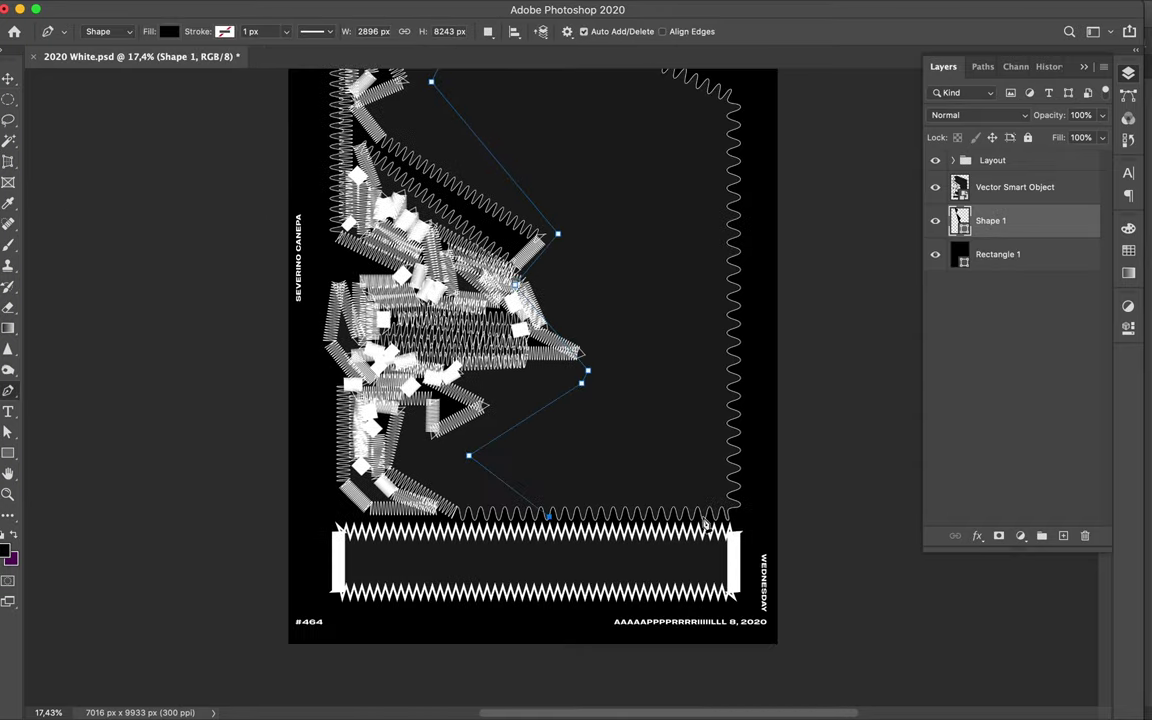
{"action": "left_click", "coordinate": [278, 661]}
{"action": "scroll", "coordinate": [285, 400], "scroll_direction": "up", "scroll_amount": 4}
{"action": "left_click", "coordinate": [289, 128]}
Step: Give Shape 1 a dark preset gradient fill angled at about 180 degrees
{"action": "left_click", "coordinate": [169, 32]}
{"action": "left_click", "coordinate": [130, 63]}
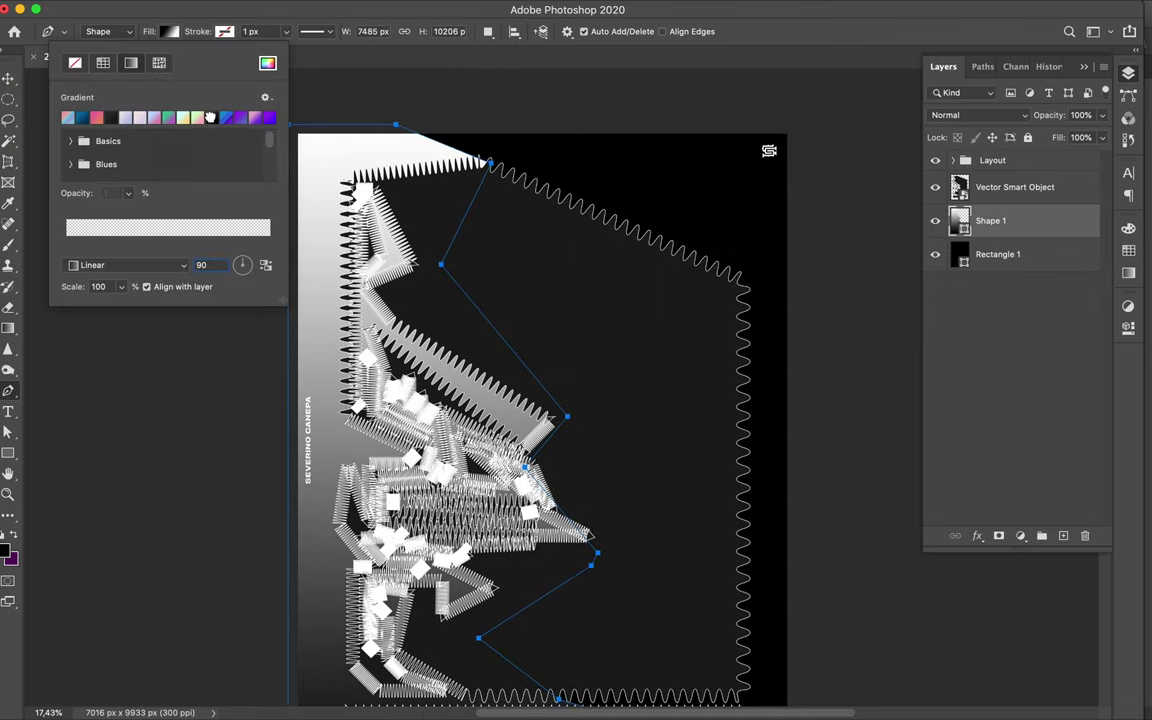
{"action": "left_click", "coordinate": [211, 121]}
{"action": "scroll", "coordinate": [257, 398], "scroll_direction": "down", "scroll_amount": 3}
{"action": "mouse_move", "coordinate": [242, 264]}
{"action": "left_mouse_down"}
{"action": "mouse_move", "coordinate": [244, 255]}
{"action": "mouse_move", "coordinate": [232, 270]}
{"action": "left_mouse_up"}
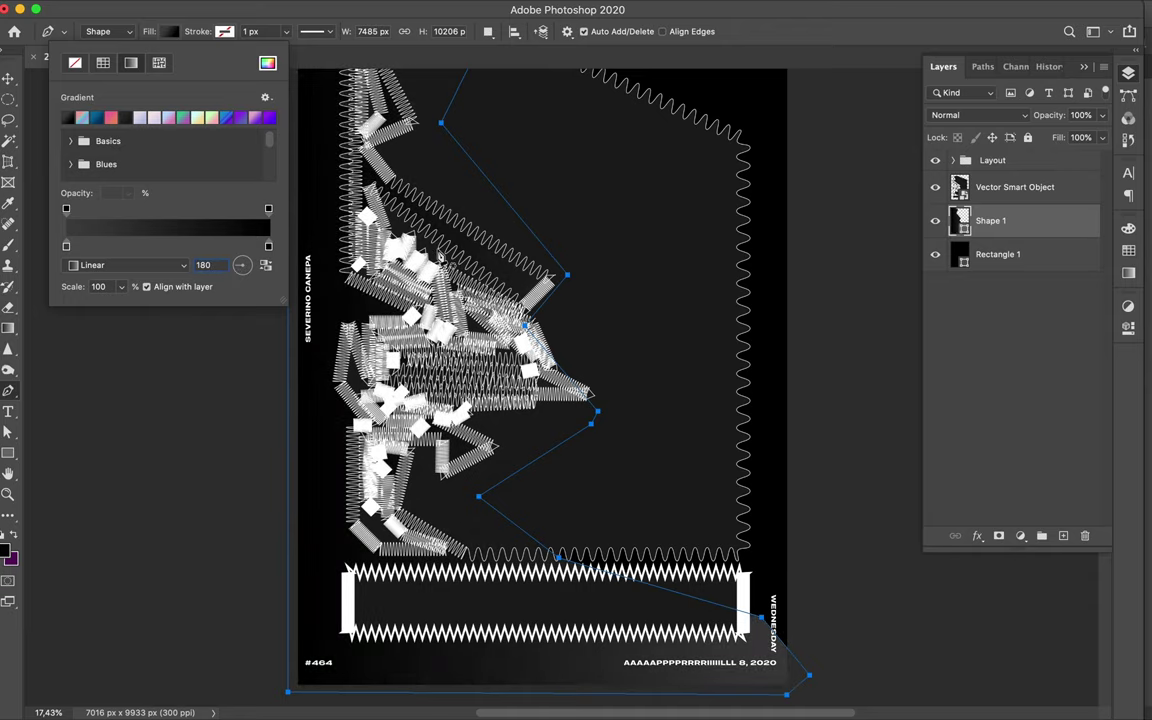
{"action": "key", "text": "Return"}
Step: Load Shape 1's outline as a selection
{"action": "key", "text": "v"}
{"action": "key", "text": "ctrl+0"}
{"action": "key", "text": "a"}
{"action": "right_click", "coordinate": [1021, 228]}
{"action": "key", "text": "Escape"}
{"action": "double_click", "coordinate": [1021, 228]}
{"action": "key", "text": "Escape"}
{"action": "left_click", "coordinate": [963, 222], "text": "ctrl"}
Step: Paint a Basics gradient with #111111 dark stops across the Shape 1 selection
{"action": "key", "text": "g"}
{"action": "left_click", "coordinate": [100, 31]}
{"action": "left_click", "coordinate": [254, 188]}
{"action": "left_click", "coordinate": [256, 210]}
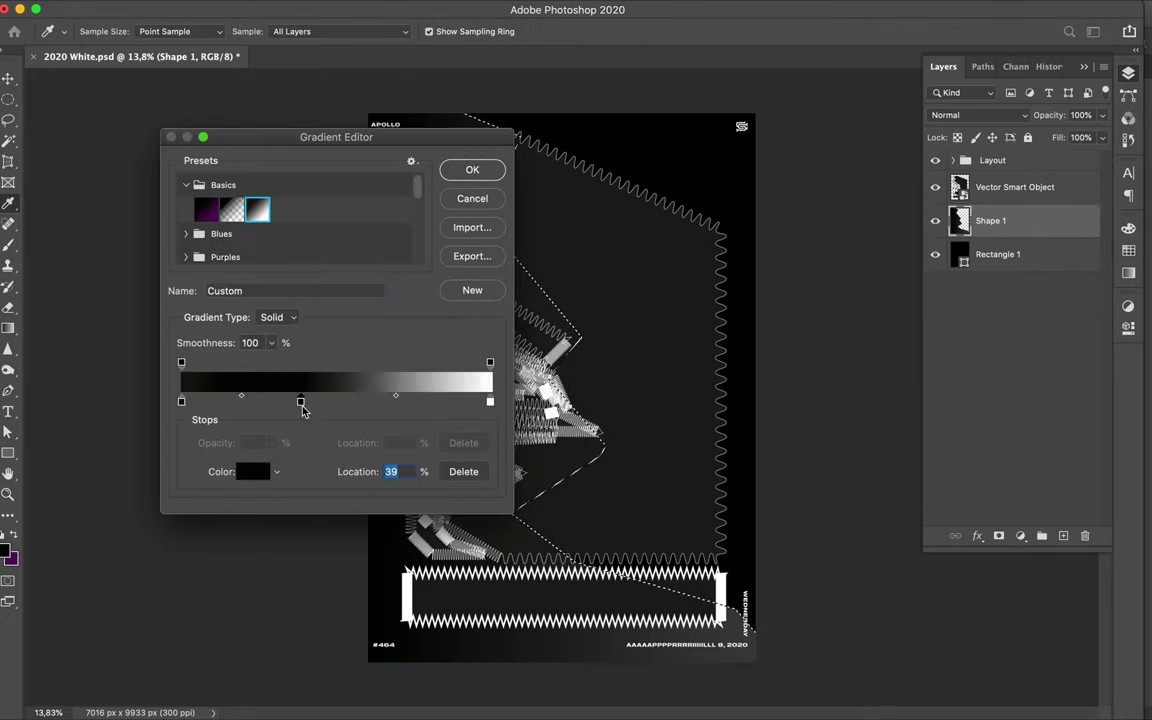
{"action": "left_click", "coordinate": [253, 471]}
{"action": "type", "text": "111111"}
{"action": "key", "text": "Return"}
{"action": "double_click", "coordinate": [182, 402]}
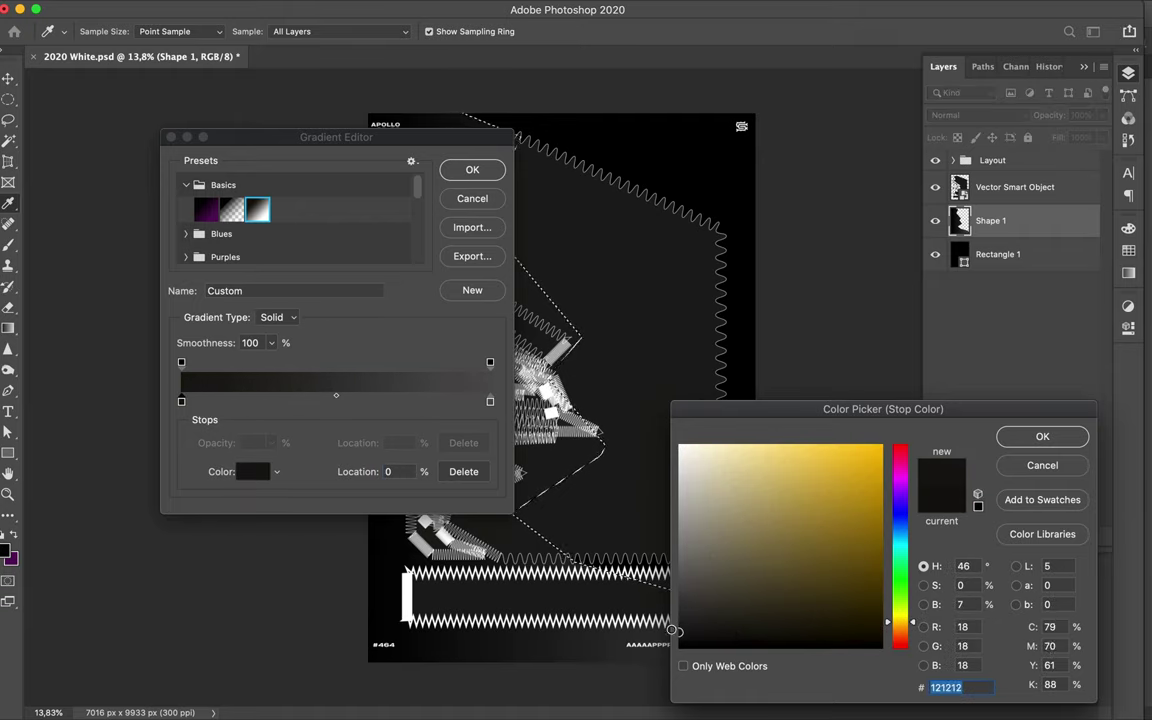
{"action": "key", "text": "Return"}
{"action": "left_click", "coordinate": [472, 170]}
{"action": "left_click_drag", "start_coordinate": [585, 362], "coordinate": [585, 362]}
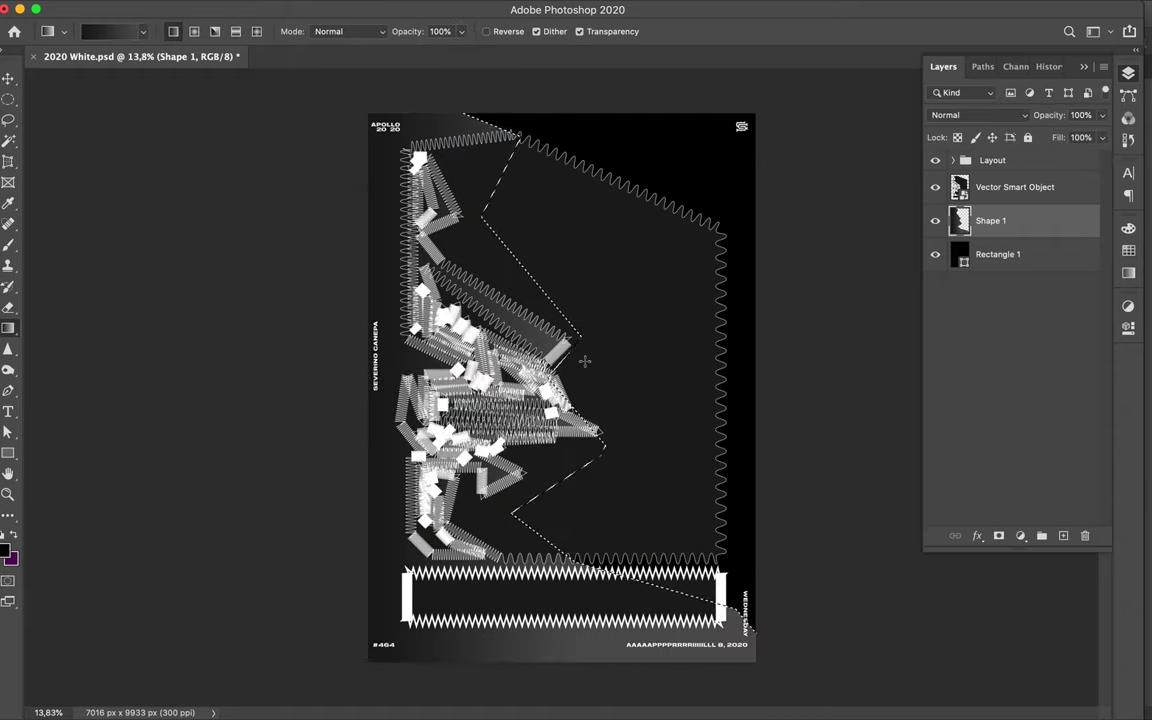
{"action": "left_click_drag", "start_coordinate": [522, 328], "coordinate": [522, 328]}
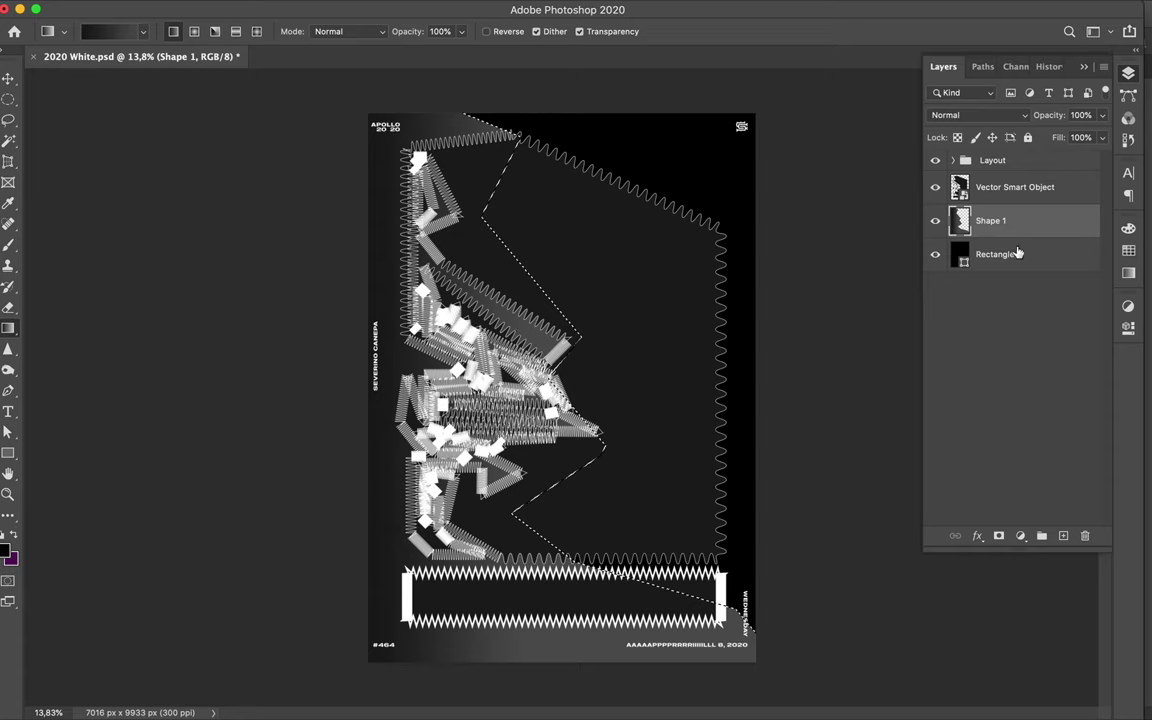
Step: Drag a fresh copy of the face artwork from Illustrator into Photoshop and commit it
{"action": "key", "text": "v"}
{"action": "left_click", "coordinate": [520, 690]}
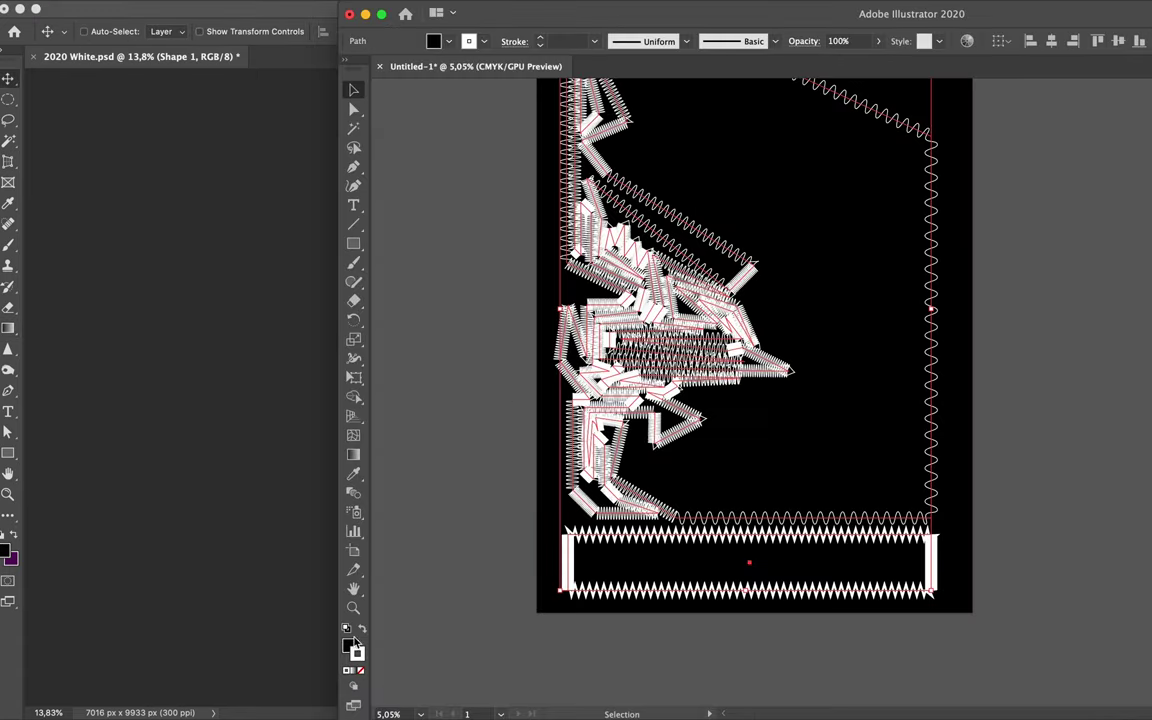
{"action": "mouse_move", "coordinate": [537, 481]}
{"action": "left_mouse_down"}
{"action": "mouse_move", "coordinate": [238, 498]}
{"action": "mouse_move", "coordinate": [400, 100]}
{"action": "left_mouse_up"}
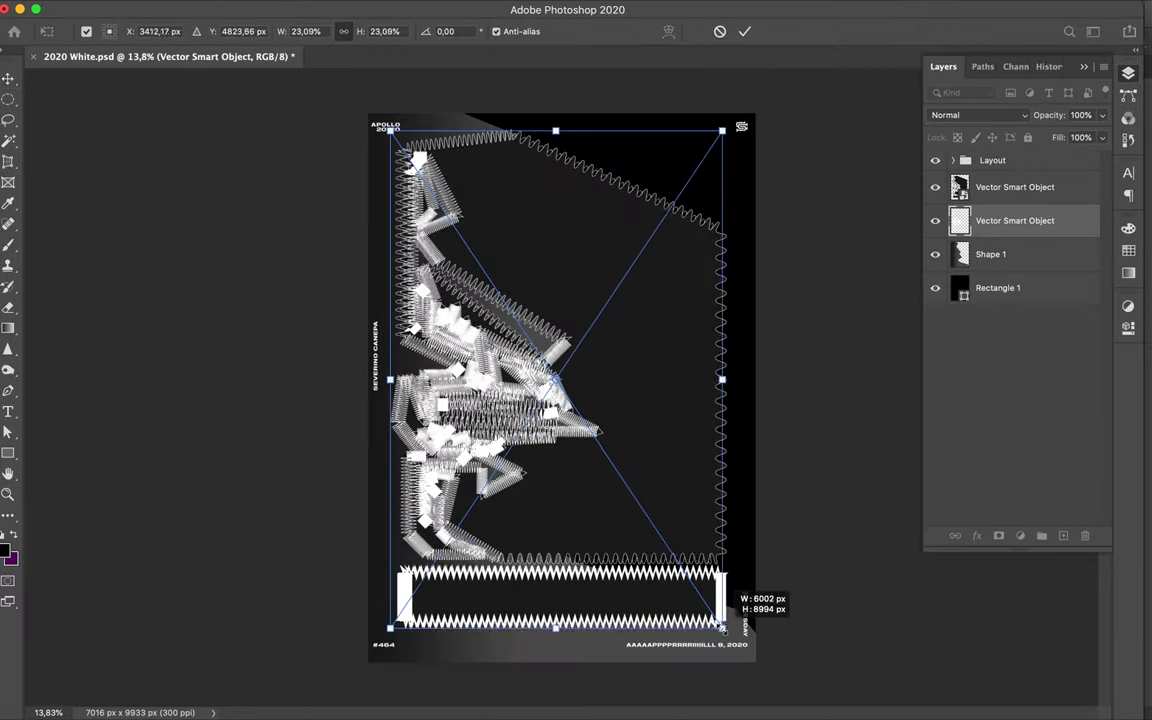
{"action": "key", "text": "Return"}
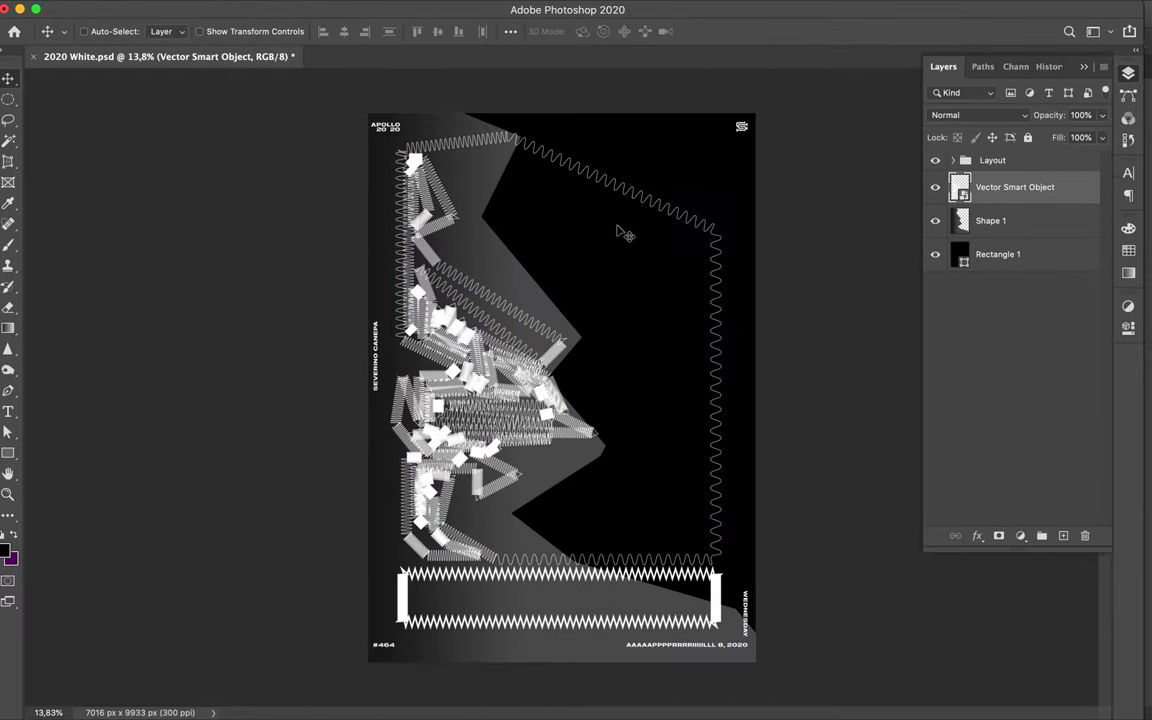
Step: Edit a gradient stop colour and reapply the gradient across Shape 1
{"action": "left_click", "coordinate": [990, 220]}
{"action": "key", "text": "g"}
{"action": "left_click", "coordinate": [95, 31]}
{"action": "double_click", "coordinate": [490, 401]}
{"action": "left_click", "coordinate": [1027, 441]}
{"action": "left_click", "coordinate": [472, 169]}
{"action": "left_click_drag", "start_coordinate": [594, 338], "coordinate": [596, 338]}
{"action": "key", "text": "ctrl+d"}
{"action": "key", "text": "v"}
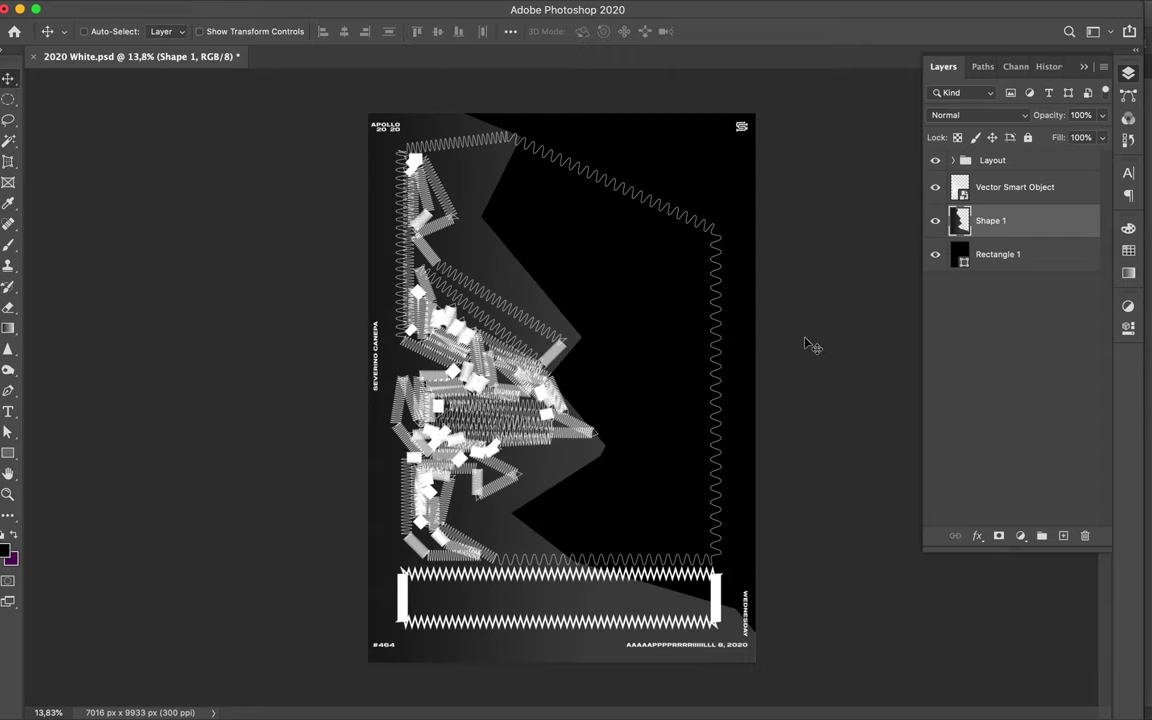
Step: Redraw the gradient from the poster's left edge and reload Shape 1's outline as a selection
{"action": "key", "text": "g"}
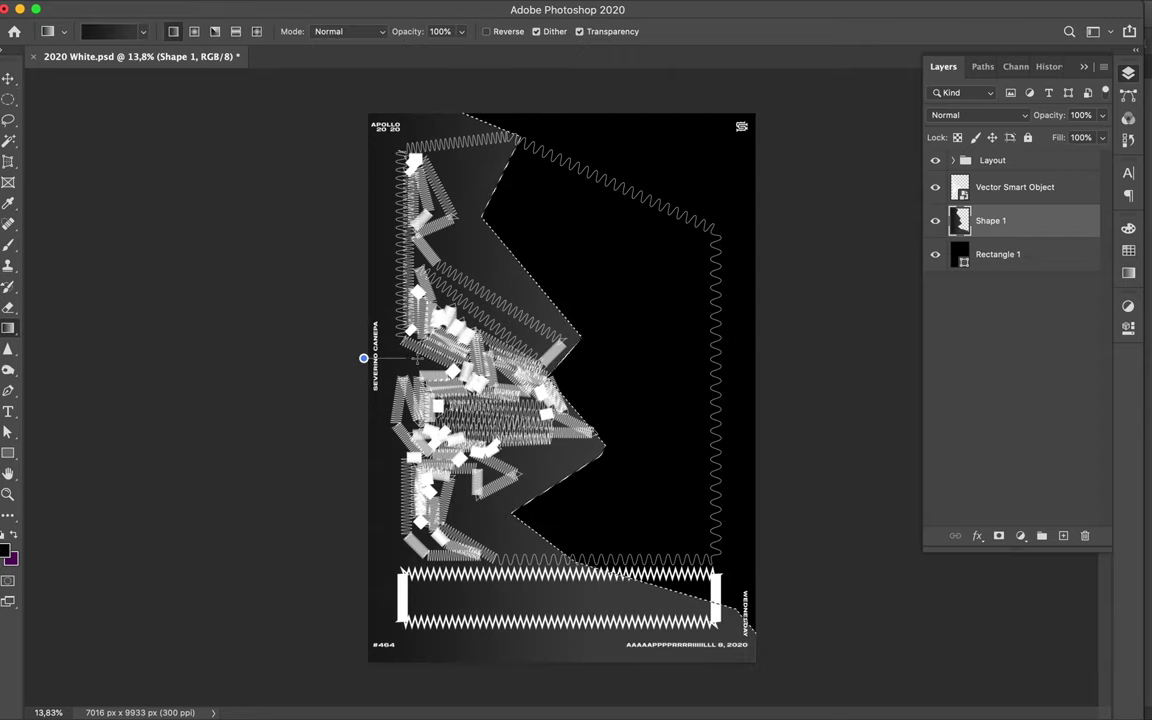
{"action": "left_click_drag", "start_coordinate": [717, 335], "coordinate": [717, 335]}
{"action": "key", "text": "ctrl+d"}
{"action": "key", "text": "v"}
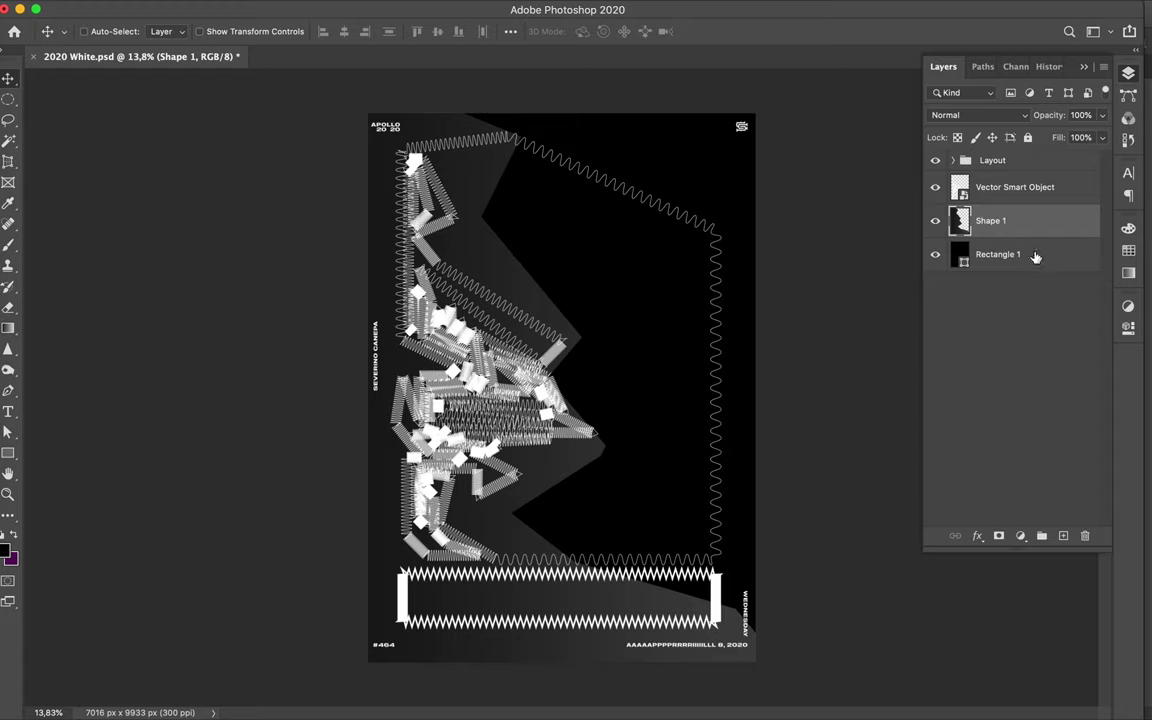
{"action": "left_click", "coordinate": [1063, 535], "text": "super"}
Step: Paint the face-shape selection black on a new Layer 1 below Shape 1
{"action": "left_click", "coordinate": [961, 222], "text": "super"}
{"action": "key", "text": "b"}
{"action": "left_click", "coordinate": [6, 550]}
{"action": "left_click", "coordinate": [1041, 437]}
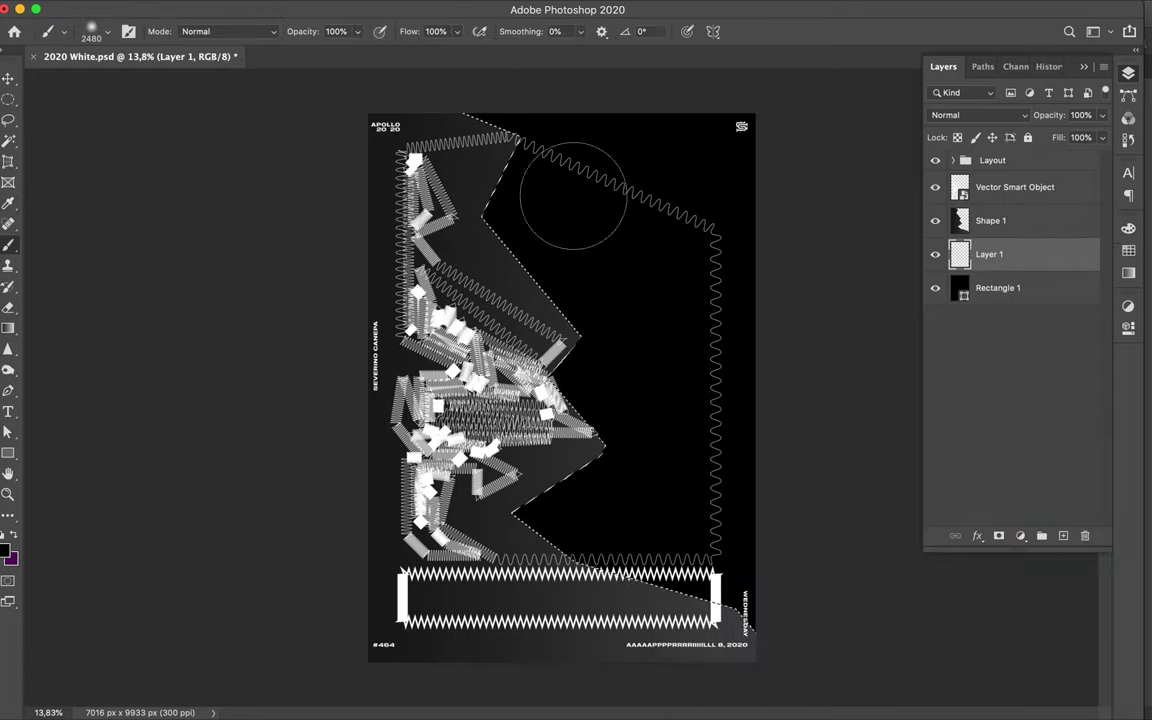
{"action": "mouse_move", "coordinate": [553, 555]}
{"action": "left_mouse_down"}
{"action": "mouse_move", "coordinate": [373, 116]}
{"action": "mouse_move", "coordinate": [592, 463]}
{"action": "left_mouse_up"}
{"action": "key", "text": "v"}
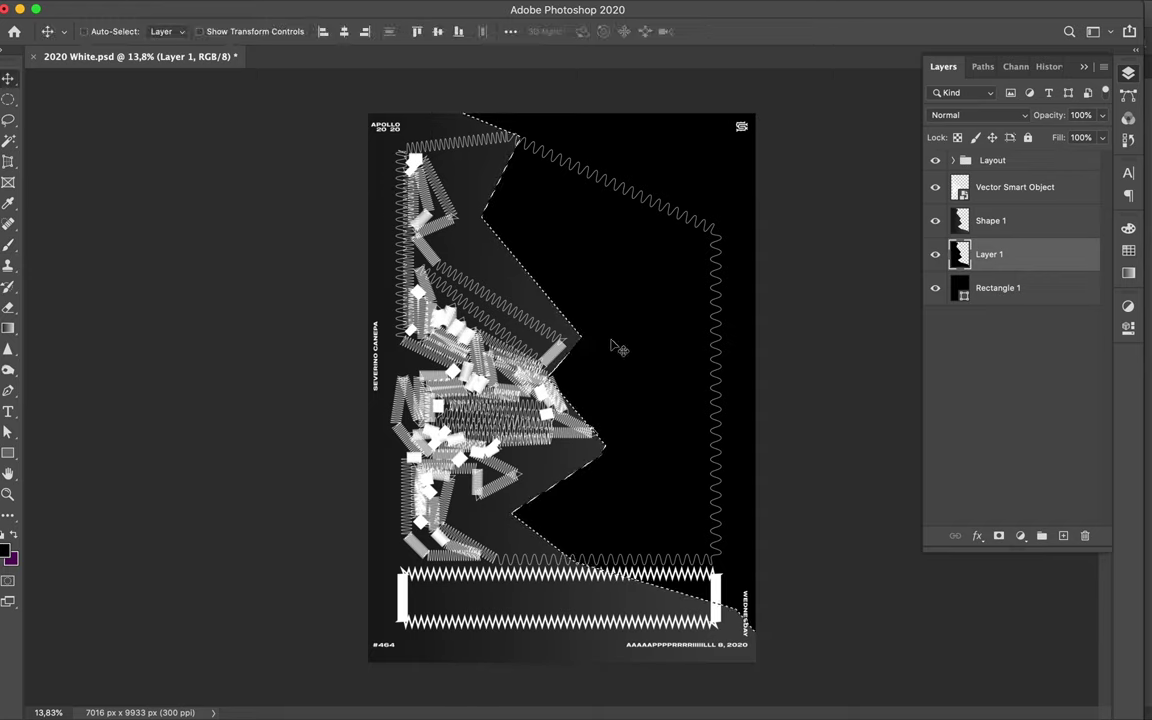
{"action": "key", "text": "ctrl+d"}
Step: Apply a strong Gaussian Blur to Layer 1
{"action": "left_click", "coordinate": [374, 8]}
{"action": "left_click", "coordinate": [665, 257]}
{"action": "left_click_drag", "start_coordinate": [818, 391], "coordinate": [830, 391]}
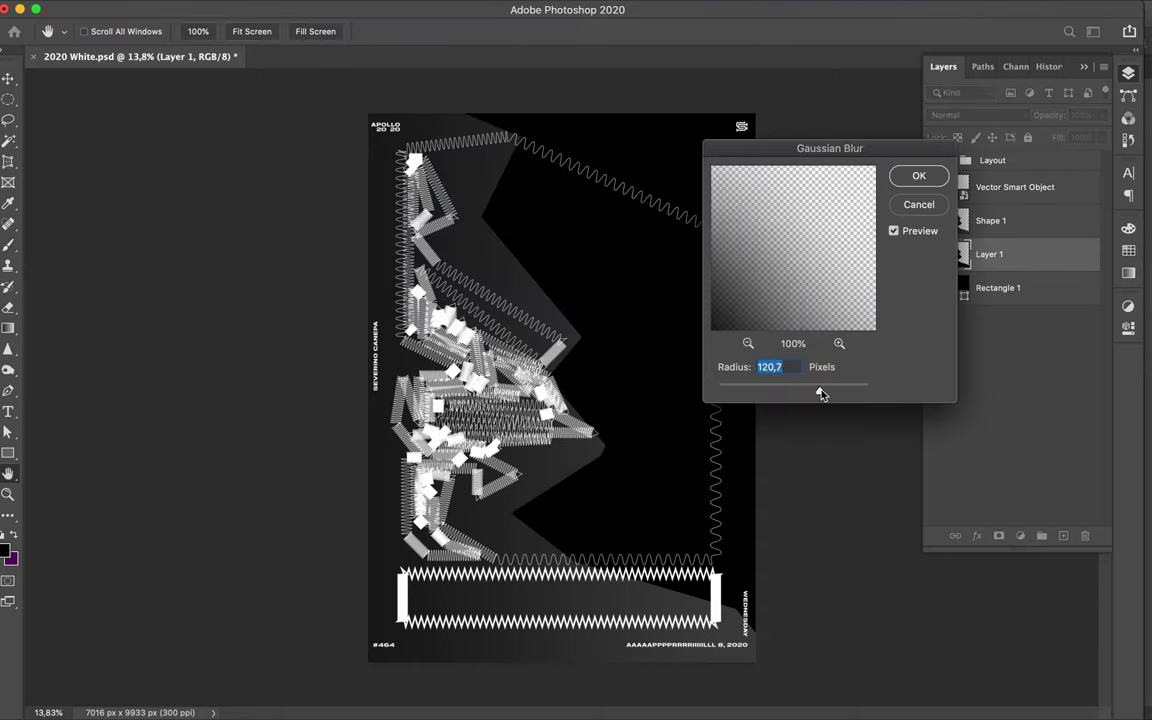
{"action": "left_click", "coordinate": [917, 176]}
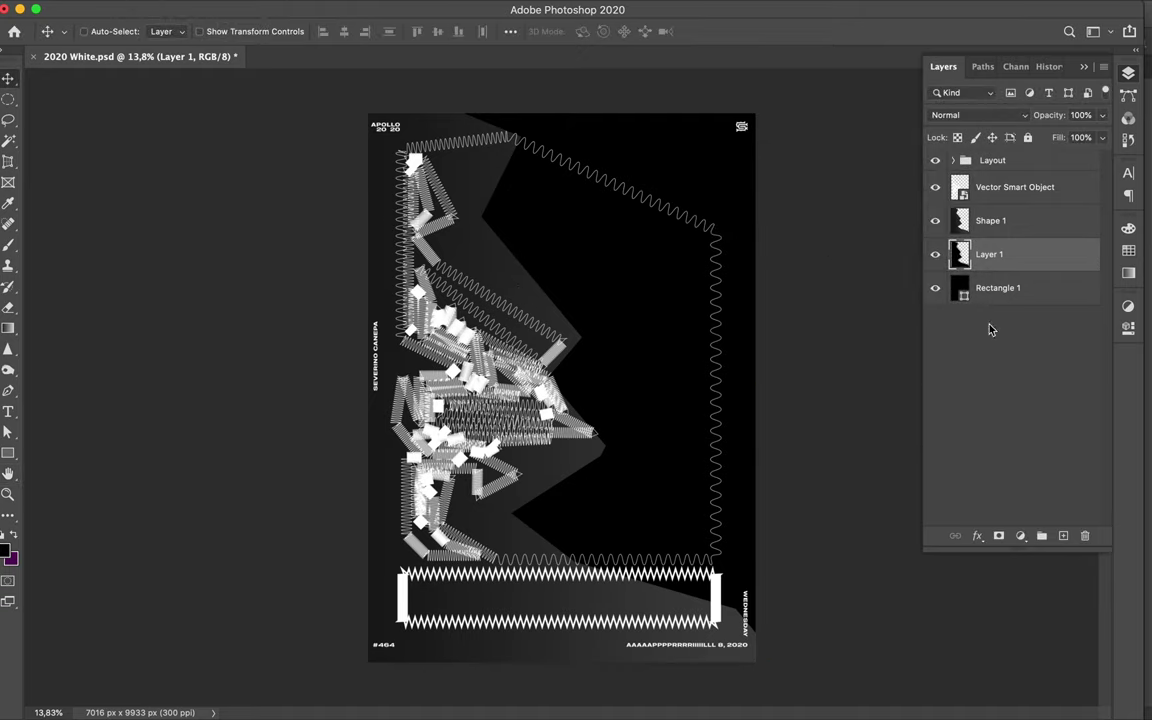
Step: Begin a new Shape 2 pen path at the poster top above Rectangle 1
{"action": "left_click", "coordinate": [990, 288]}
{"action": "key", "text": "p"}
{"action": "left_click", "coordinate": [531, 104]}
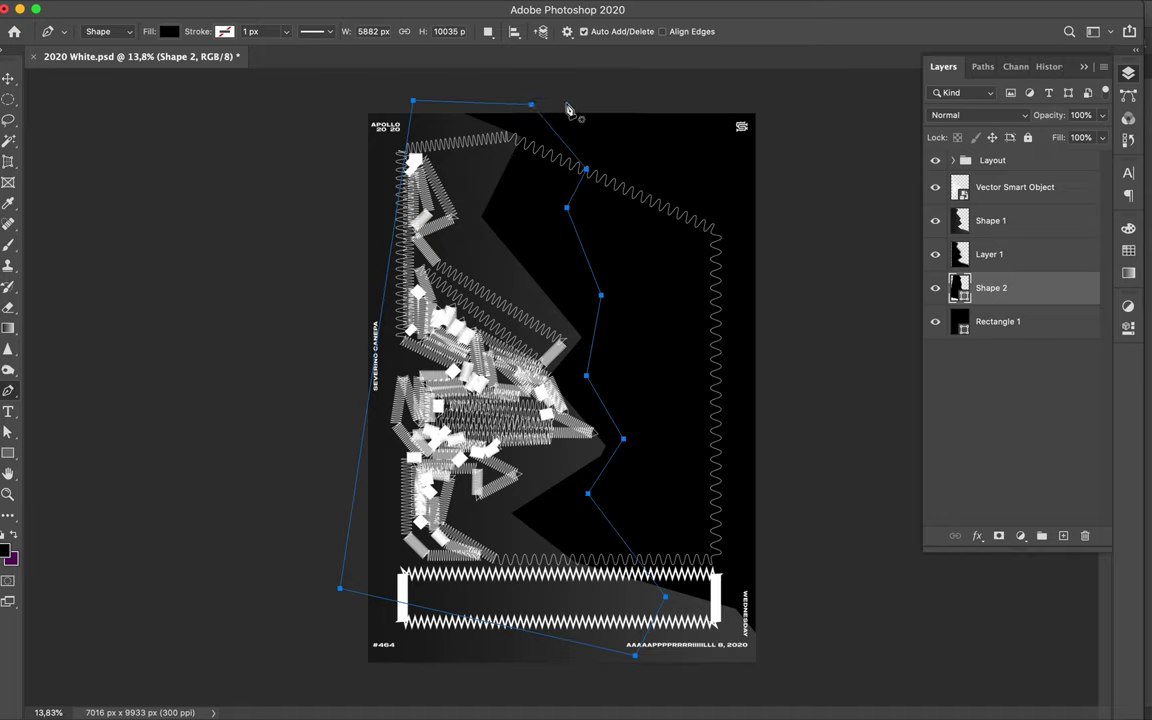
Step: Rasterize the Shape 2 layer and clear its selection
{"action": "key", "text": "a"}
{"action": "left_click", "coordinate": [231, 31]}
{"action": "left_click", "coordinate": [960, 288]}
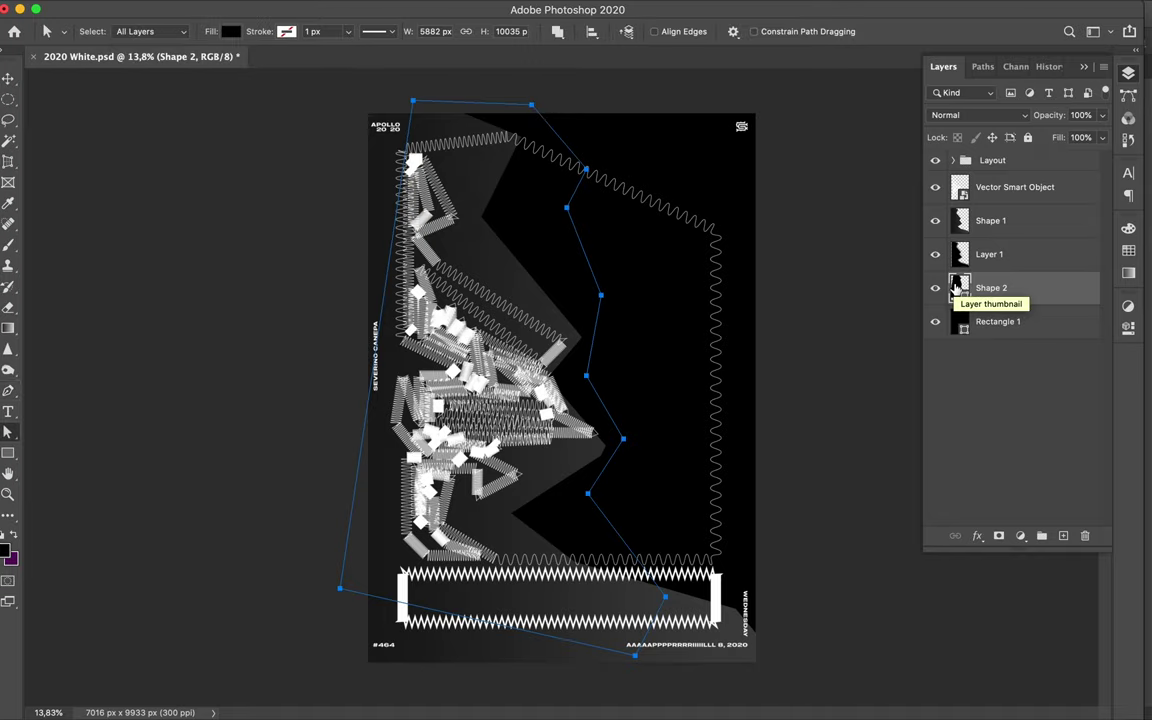
{"action": "right_click", "coordinate": [957, 288]}
{"action": "right_click", "coordinate": [1028, 288]}
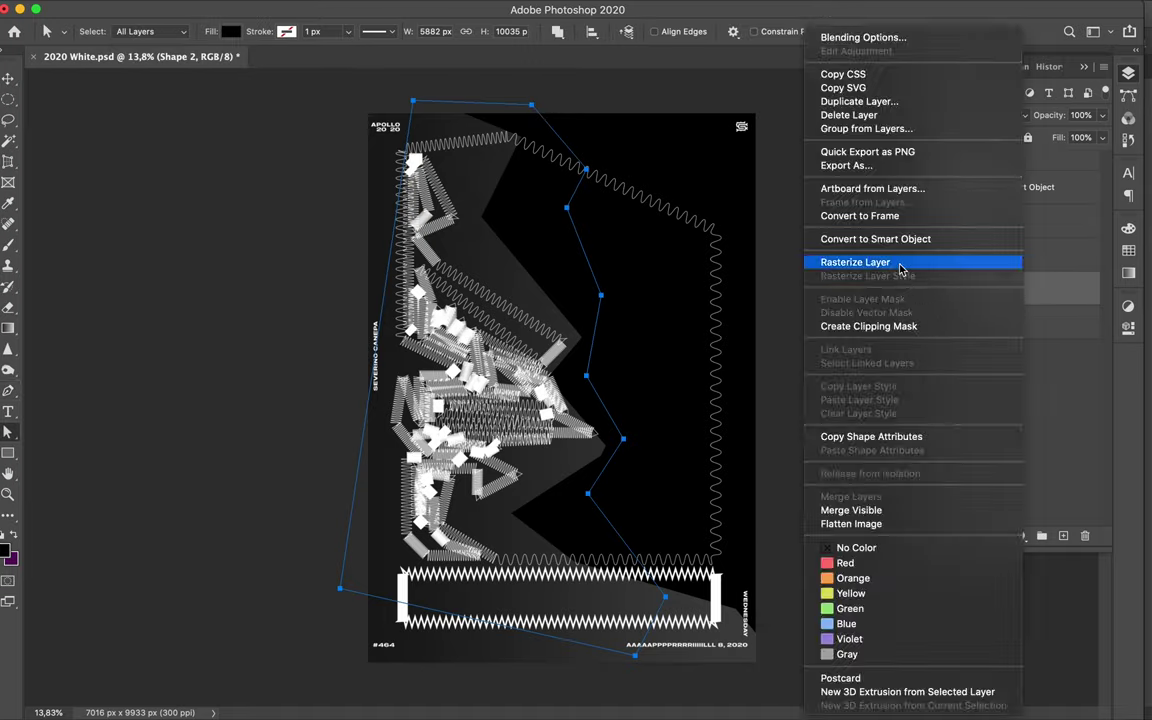
{"action": "left_click", "coordinate": [920, 260]}
{"action": "key", "text": "g"}
{"action": "key", "text": "v"}
{"action": "key", "text": "ctrl+d"}
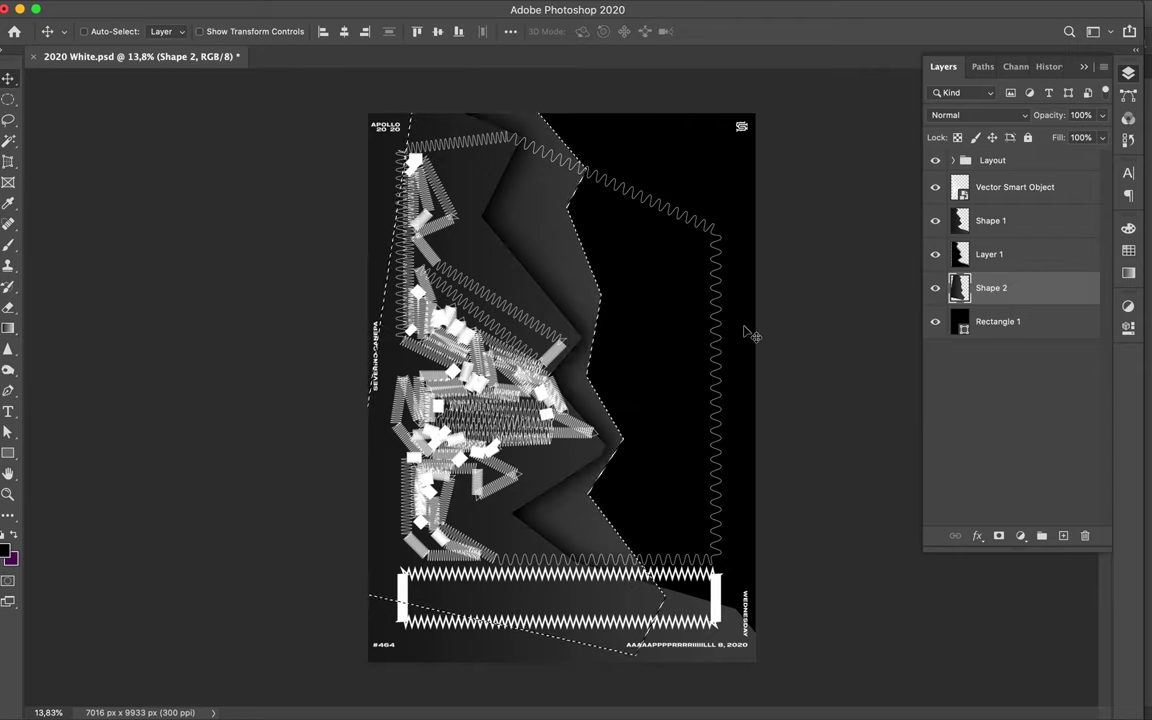
Step: Set Layer 1's fill to 63%
{"action": "left_click", "coordinate": [975, 254]}
{"action": "key", "text": "shift+6"}
{"action": "key", "text": "shift+3"}
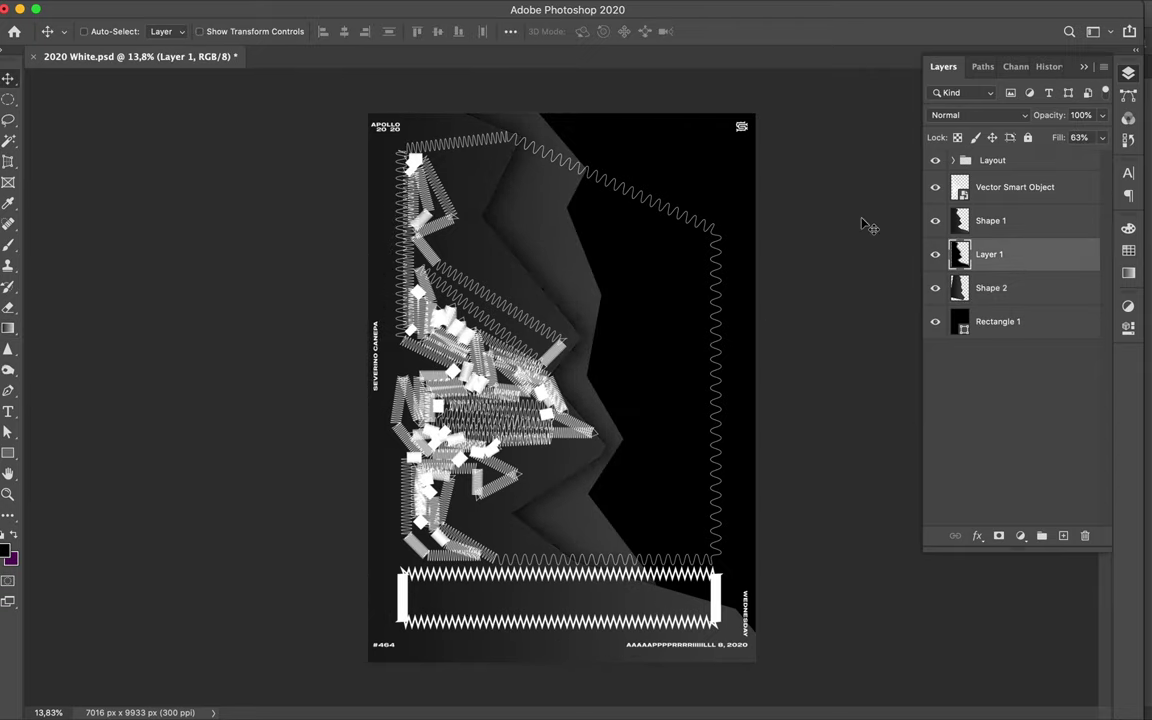
{"action": "key", "text": "ctrl+plus"}
Step: Apply Gaussian Blur to Shape 1, then repeat it on Shape 2
{"action": "key", "text": "alt+bracketright"}
{"action": "left_click", "coordinate": [375, 9]}
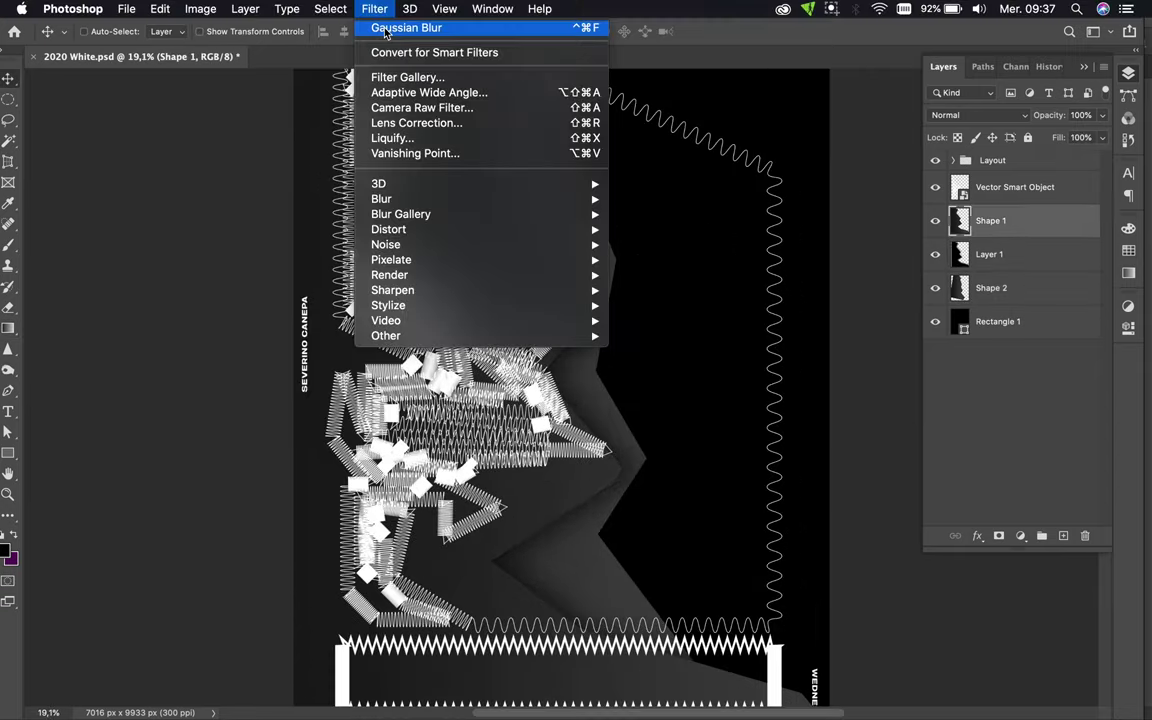
{"action": "left_click", "coordinate": [385, 28]}
{"action": "key", "text": "ctrl+0"}
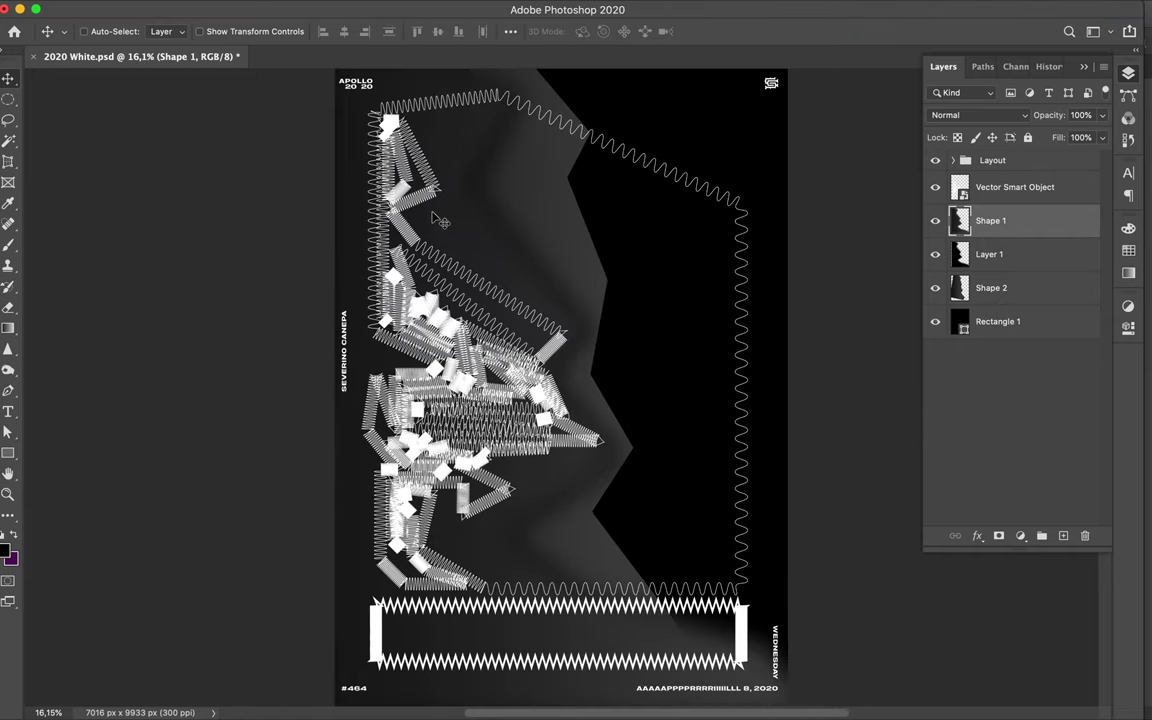
{"action": "key", "text": "alt+bracketleft"}
{"action": "key", "text": "alt+bracketleft"}
{"action": "key", "text": "ctrl+f"}
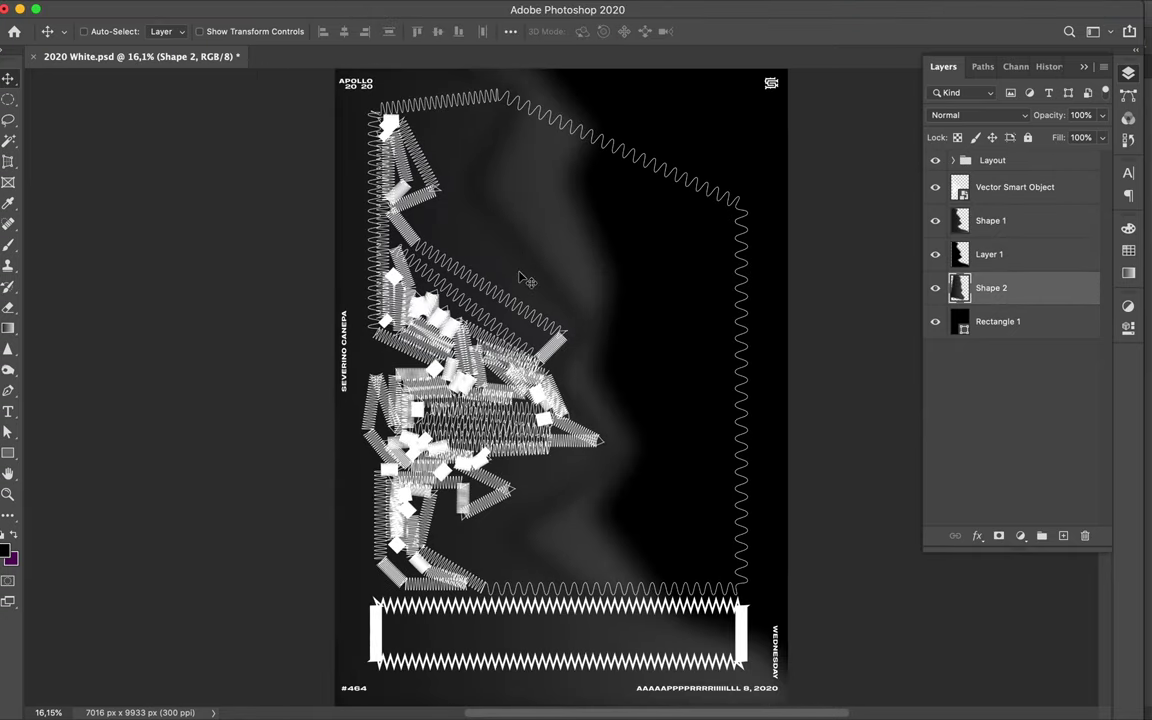
{"action": "scroll", "coordinate": [522, 280], "scroll_direction": "down", "scroll_amount": 2}
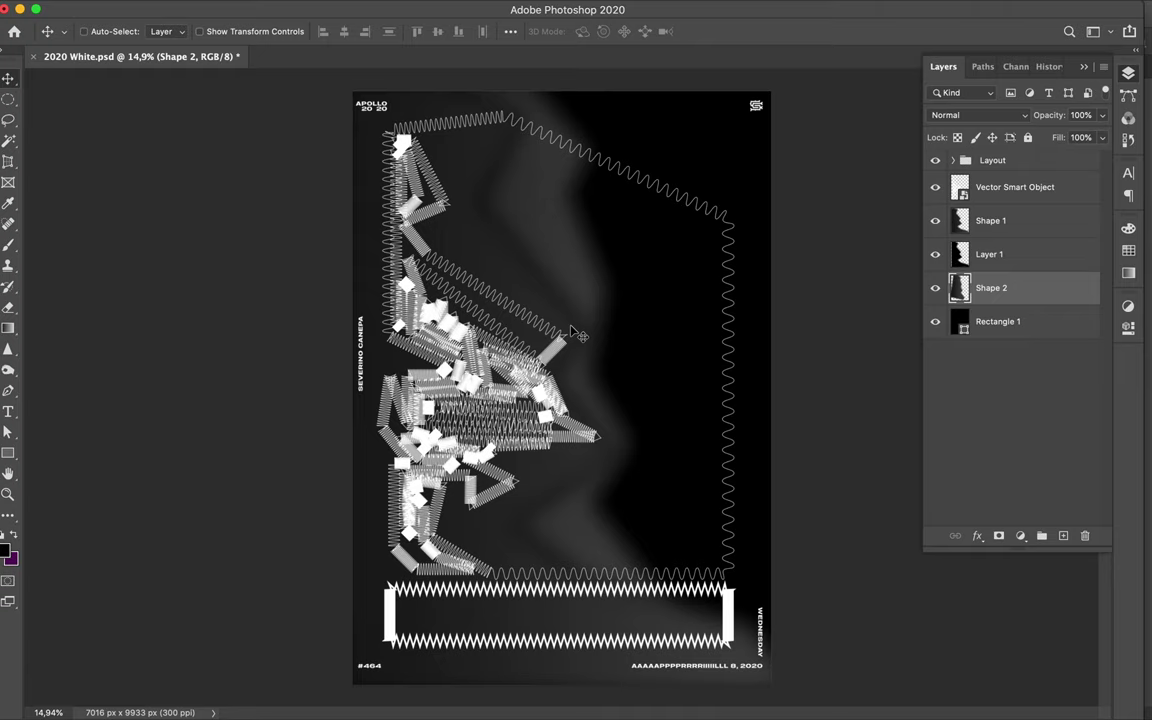
{"action": "scroll", "coordinate": [575, 333], "scroll_direction": "up", "scroll_amount": 2}
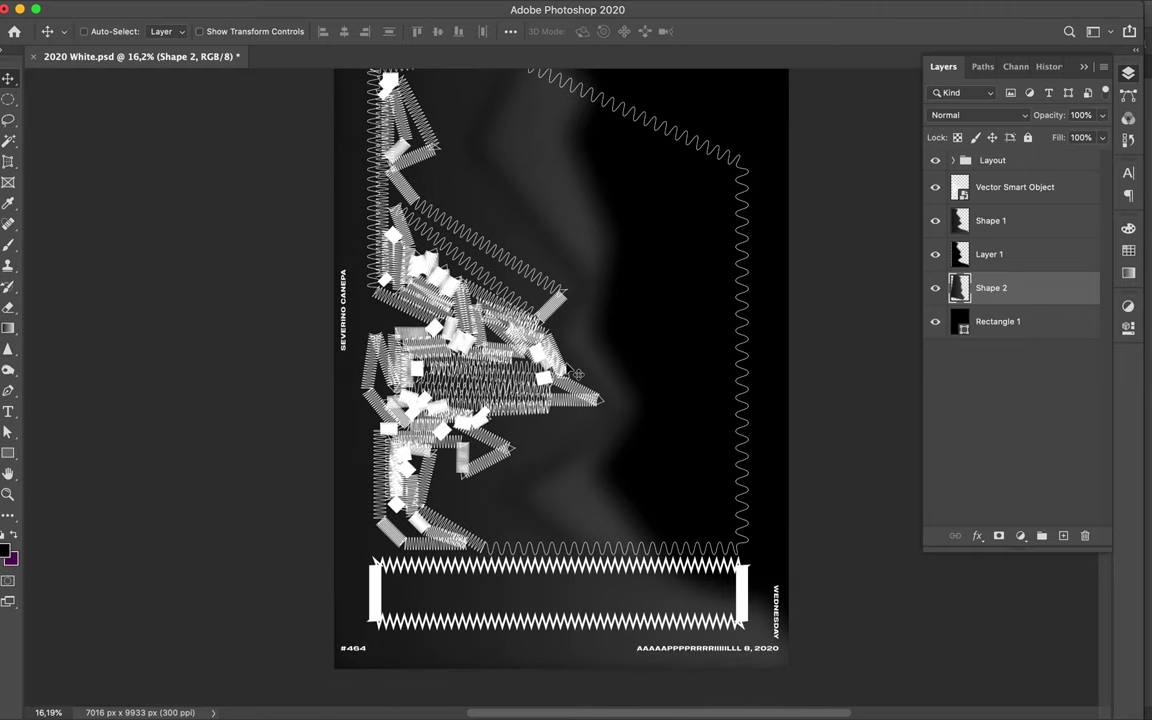
Step: Draw a short vertical line shape with no fill and a white stroke
{"action": "key", "text": "p"}
{"action": "left_click", "coordinate": [995, 220]}
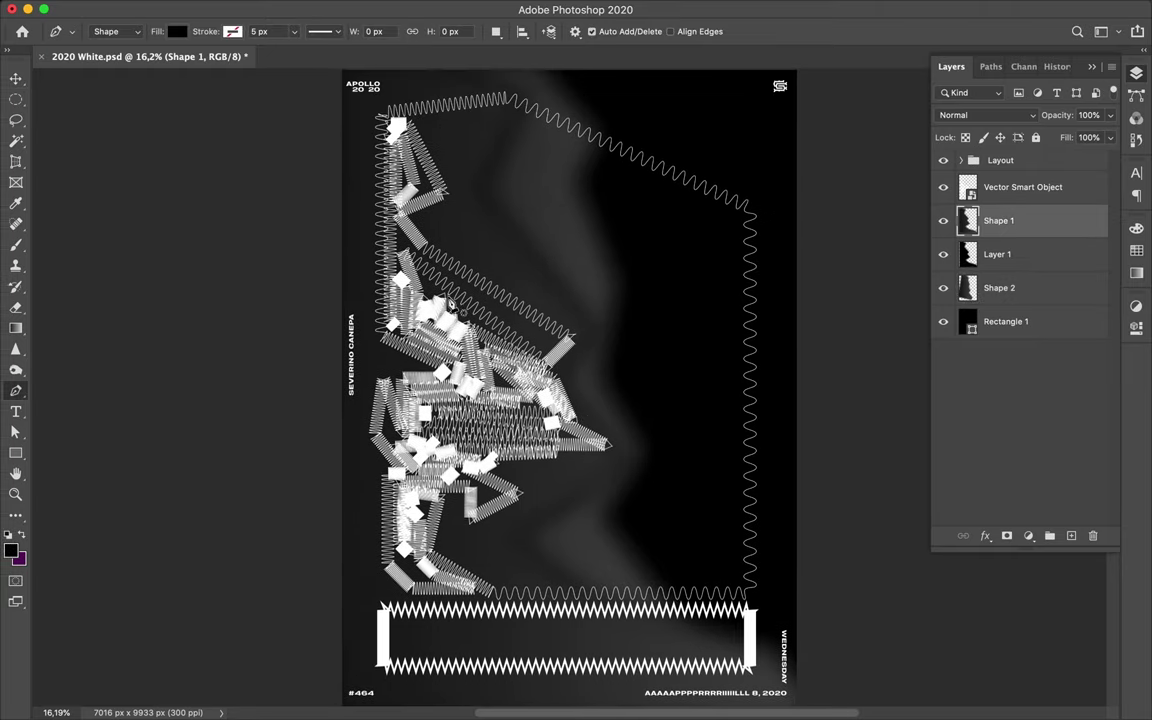
{"action": "left_click", "coordinate": [177, 31]}
{"action": "left_click", "coordinate": [232, 31]}
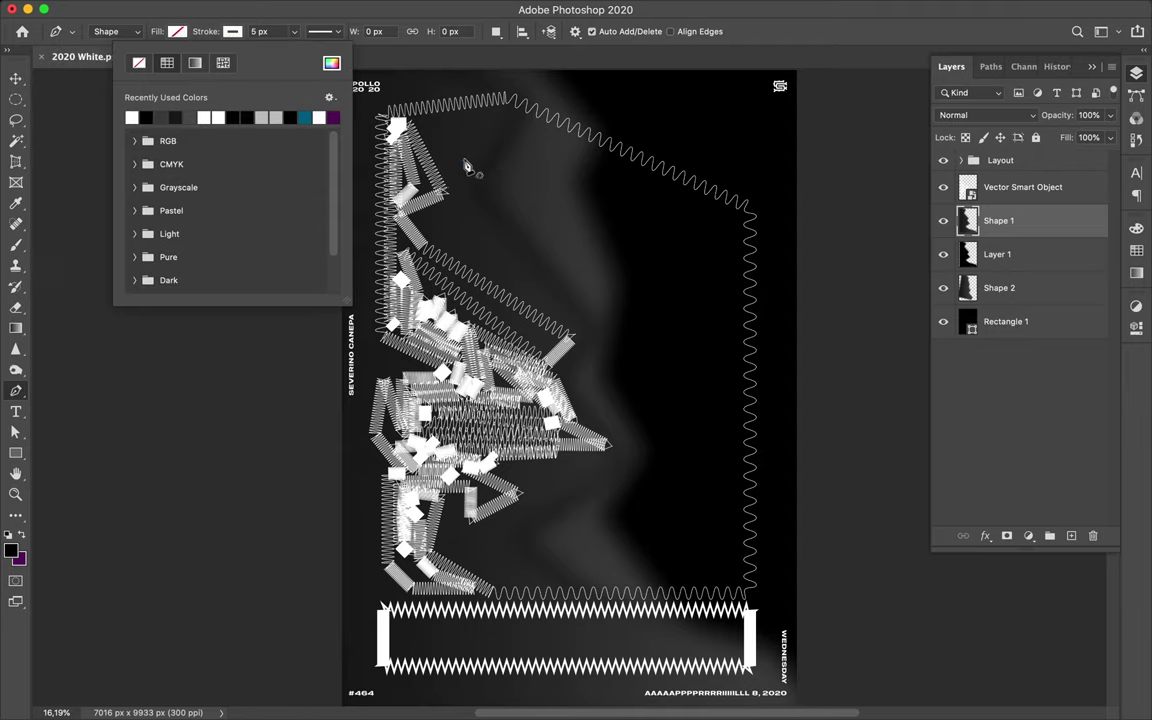
{"action": "left_click", "coordinate": [470, 175]}
{"action": "left_click", "coordinate": [470, 233]}
Step: Alt-drag copies of the line across the poster and resize the lower copy
{"action": "key", "text": "v"}
{"action": "mouse_move", "coordinate": [472, 225]}
{"action": "left_mouse_down"}
{"action": "mouse_move", "coordinate": [654, 177]}
{"action": "mouse_move", "coordinate": [682, 145]}
{"action": "left_mouse_up"}
{"action": "key", "text": "a"}
{"action": "scroll", "coordinate": [682, 145], "scroll_direction": "up", "scroll_amount": 2}
{"action": "left_click", "coordinate": [651, 180]}
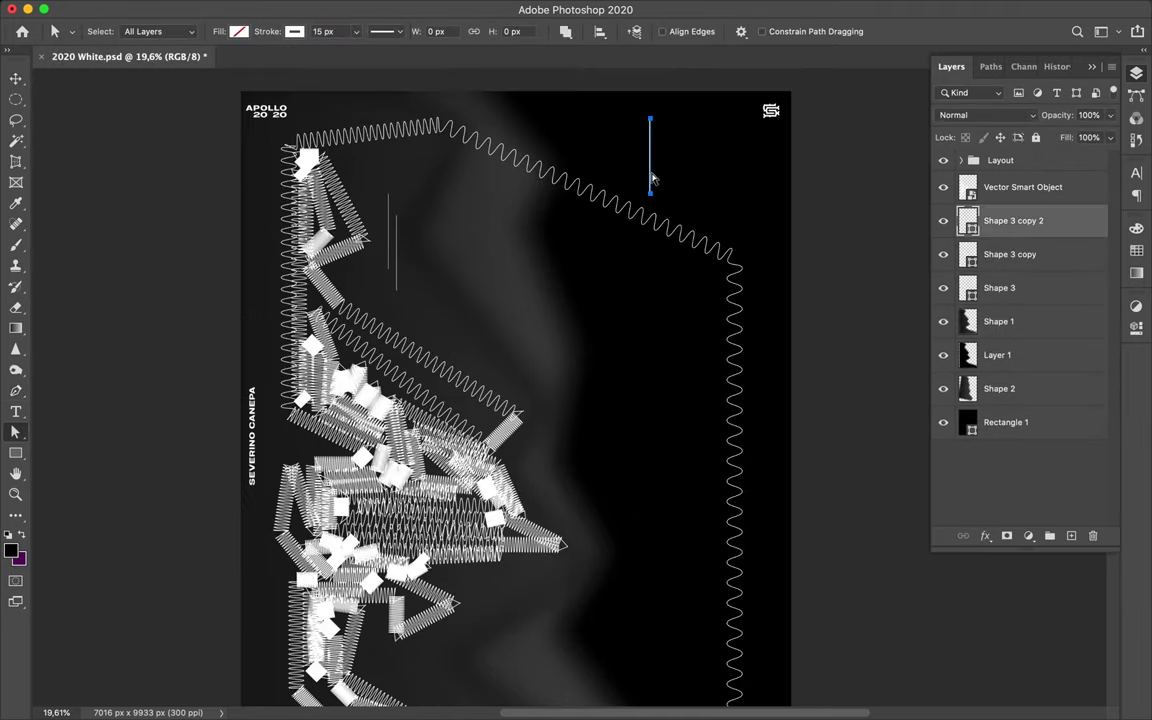
{"action": "key", "text": "v"}
{"action": "mouse_move", "coordinate": [658, 190]}
{"action": "left_mouse_down"}
{"action": "mouse_move", "coordinate": [527, 570]}
{"action": "mouse_move", "coordinate": [528, 588]}
{"action": "mouse_move", "coordinate": [581, 583]}
{"action": "left_mouse_up"}
{"action": "scroll", "coordinate": [668, 185], "scroll_direction": "down", "scroll_amount": 2}
{"action": "key", "text": "ctrl+t"}
{"action": "key", "text": "Return"}
Step: In Illustrator, apply a Zig Zag effect of size 47 px and 18 ridges per segment
{"action": "left_click", "coordinate": [522, 694]}
{"action": "left_click", "coordinate": [381, 14]}
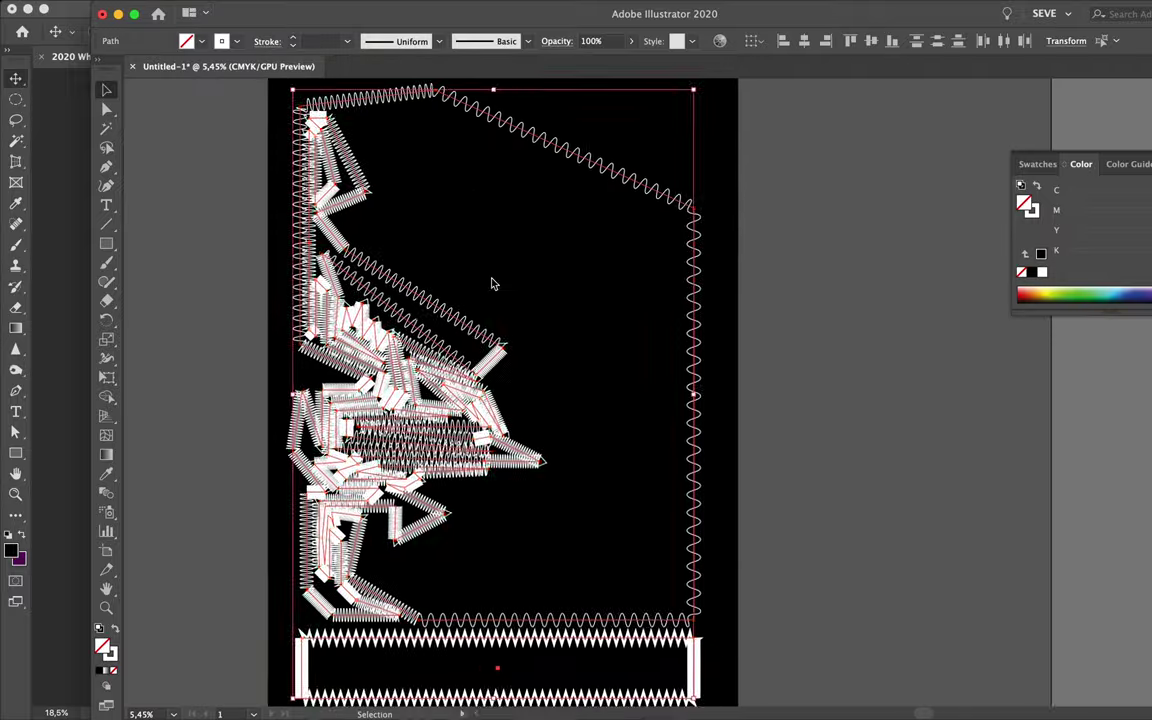
{"action": "left_click", "coordinate": [331, 8]}
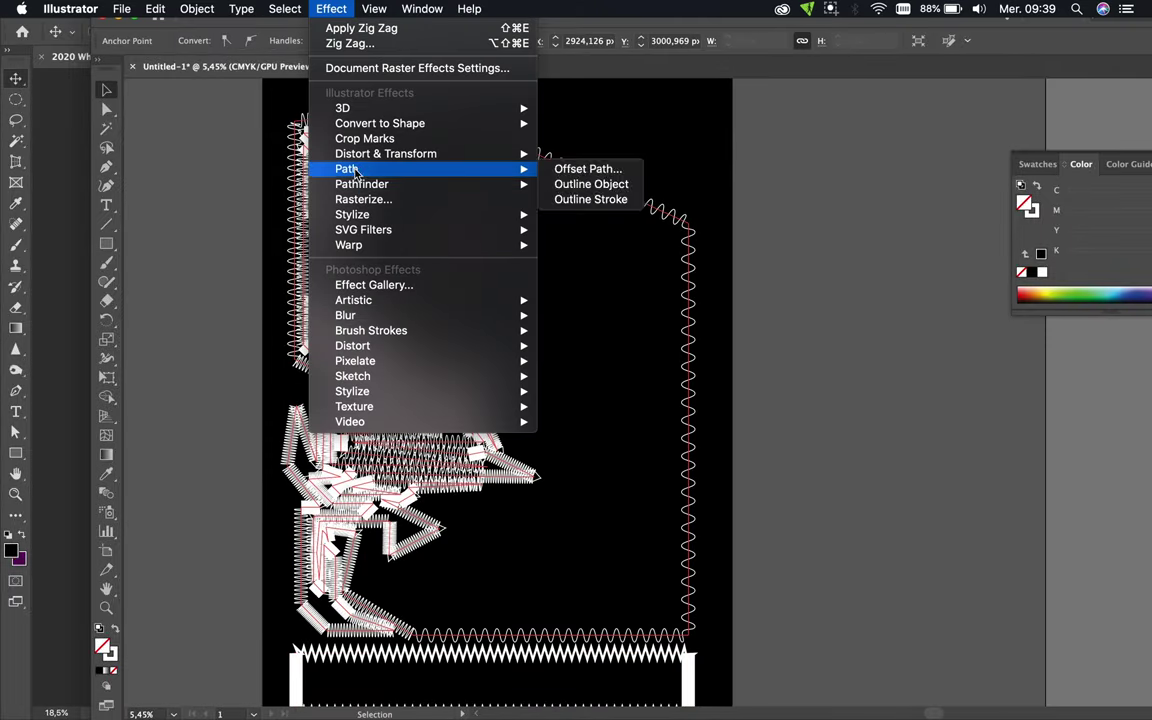
{"action": "mouse_move", "coordinate": [385, 154]}
{"action": "left_click", "coordinate": [636, 246]}
{"action": "left_click_drag", "start_coordinate": [845, 187], "coordinate": [879, 185]}
{"action": "left_click_drag", "start_coordinate": [831, 229], "coordinate": [850, 231]}
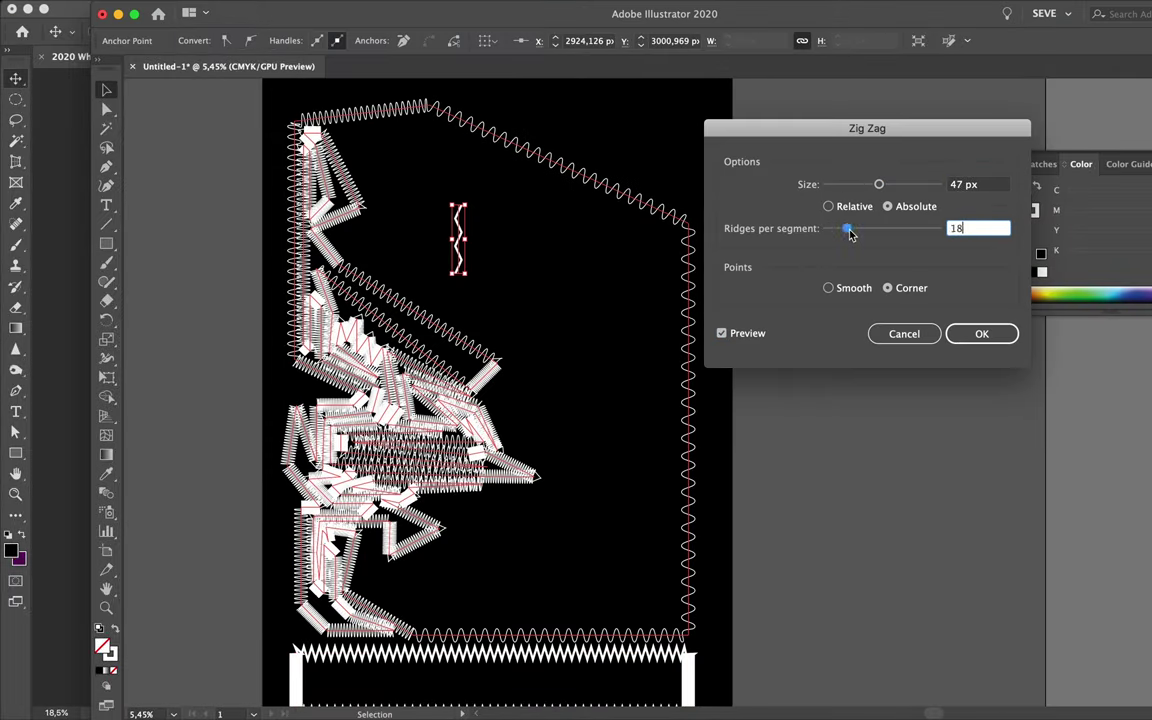
{"action": "key", "text": "Return"}
{"action": "left_click", "coordinate": [155, 8]}
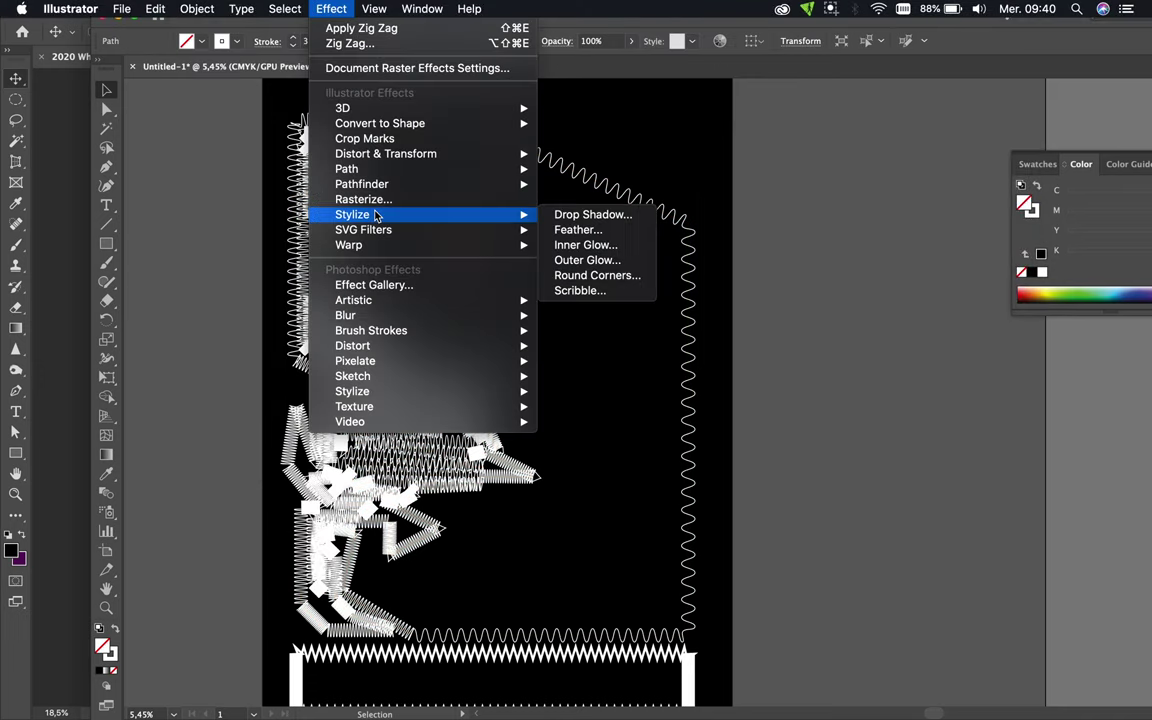
Step: Reduce the zig-zag size to 43 px and drag the stroke into the Photoshop poster
{"action": "left_click", "coordinate": [578, 249]}
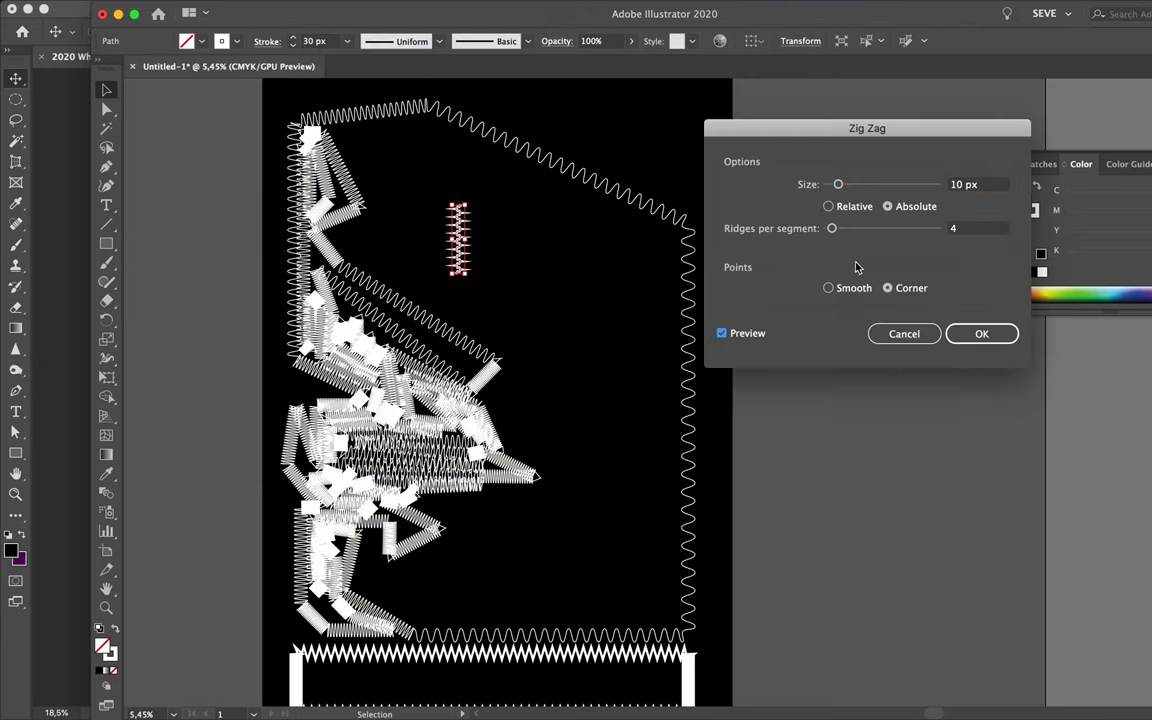
{"action": "left_click_drag", "start_coordinate": [846, 190], "coordinate": [876, 190]}
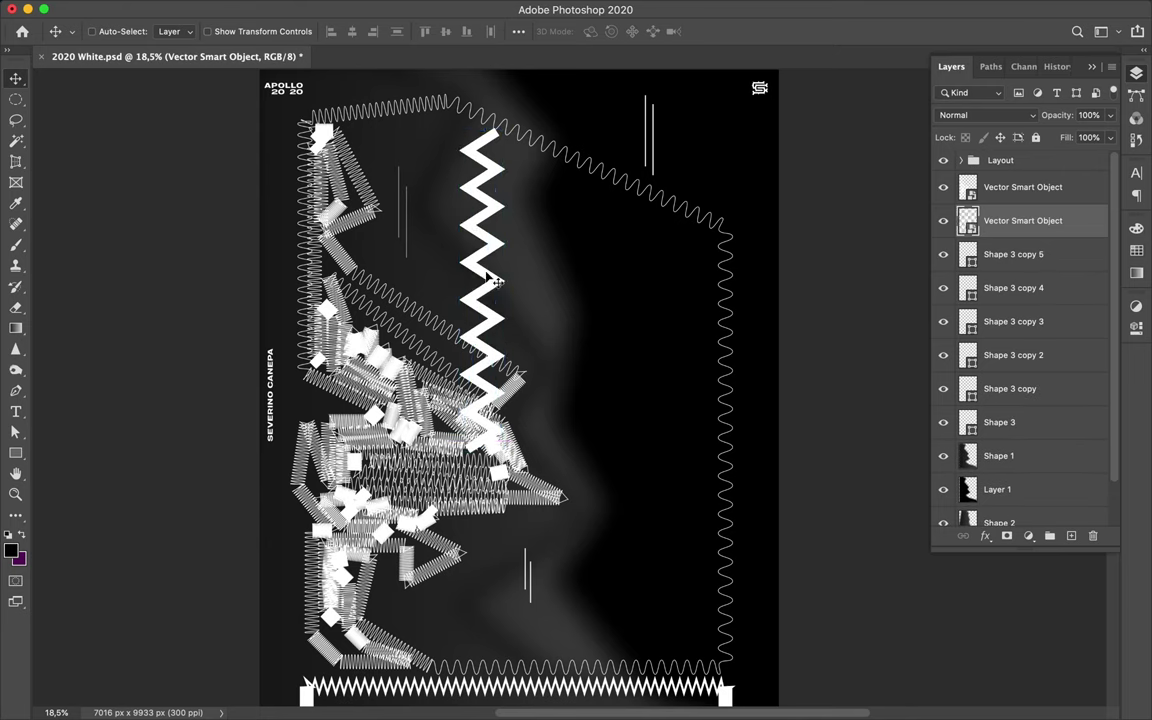
{"action": "mouse_move", "coordinate": [494, 282]}
{"action": "left_mouse_down"}
{"action": "mouse_move", "coordinate": [567, 232]}
{"action": "mouse_move", "coordinate": [667, 472]}
{"action": "left_mouse_up"}
Step: Shrink a zig-zag copy and place it toward the lower right
{"action": "key", "text": "ctrl+t"}
{"action": "left_click_drag", "start_coordinate": [645, 322], "coordinate": [650, 520]}
{"action": "key", "text": "Return"}
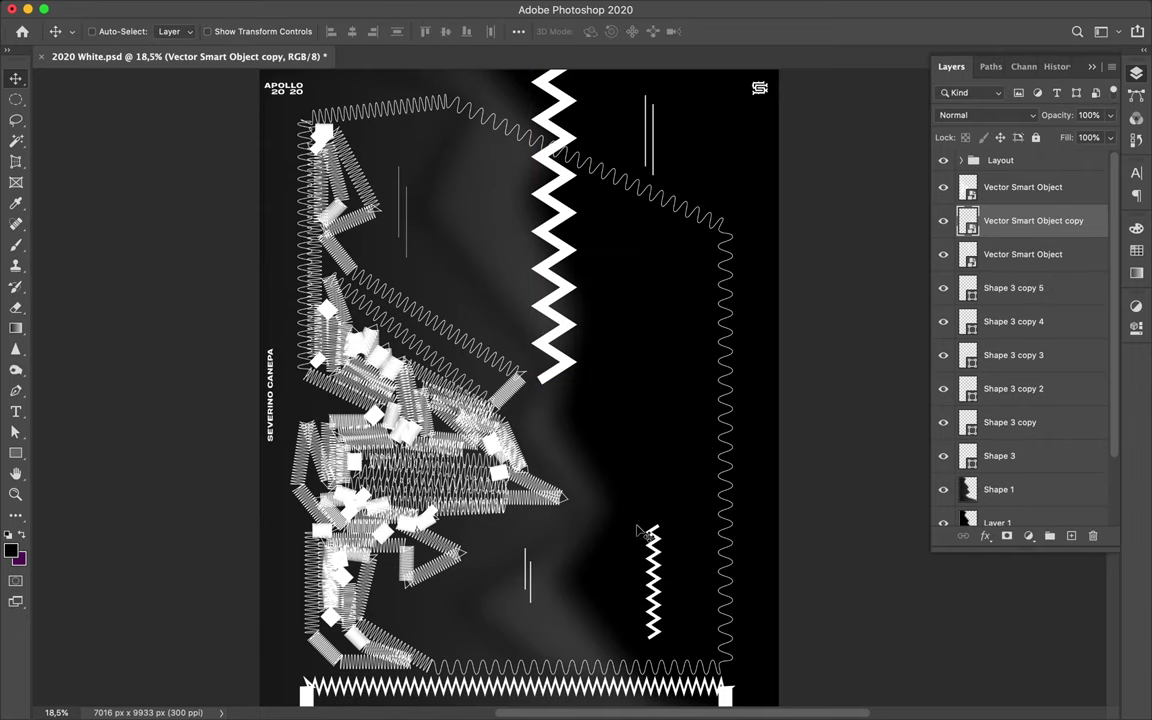
{"action": "scroll", "coordinate": [592, 358], "scroll_direction": "down", "scroll_amount": 1}
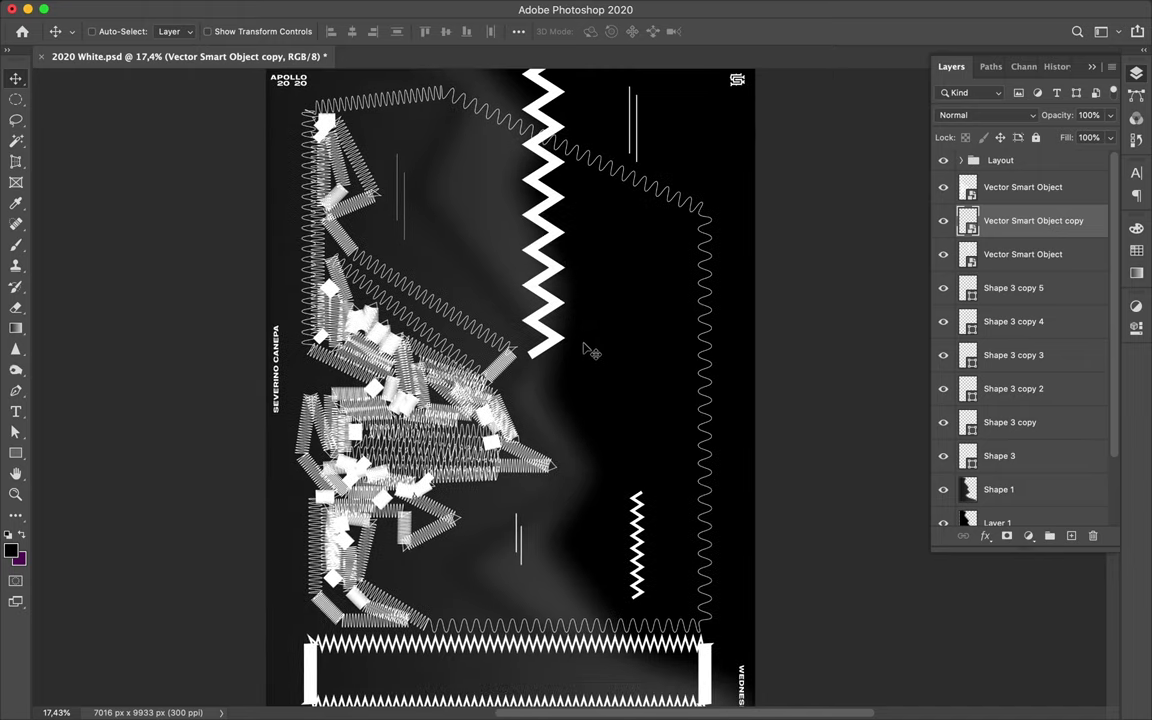
Step: Duplicate the zig-zag, rotate it 90 degrees and scale it much larger
{"action": "left_click_drag", "start_coordinate": [592, 358], "coordinate": [585, 345], "text": "alt"}
{"action": "key", "text": "ctrl+t"}
{"action": "left_click_drag", "start_coordinate": [450, 420], "coordinate": [425, 435]}
{"action": "mouse_move", "coordinate": [560, 440]}
{"action": "left_mouse_down"}
{"action": "mouse_move", "coordinate": [918, 437]}
{"action": "mouse_move", "coordinate": [219, 432]}
{"action": "mouse_move", "coordinate": [618, 437]}
{"action": "left_mouse_up"}
{"action": "key", "text": "Return"}
Step: Add a third, small horizontal zig-zag copy rotated 90 degrees
{"action": "scroll", "coordinate": [617, 381], "scroll_direction": "up", "scroll_amount": 1}
{"action": "left_click_drag", "start_coordinate": [545, 237], "coordinate": [394, 367], "text": "alt"}
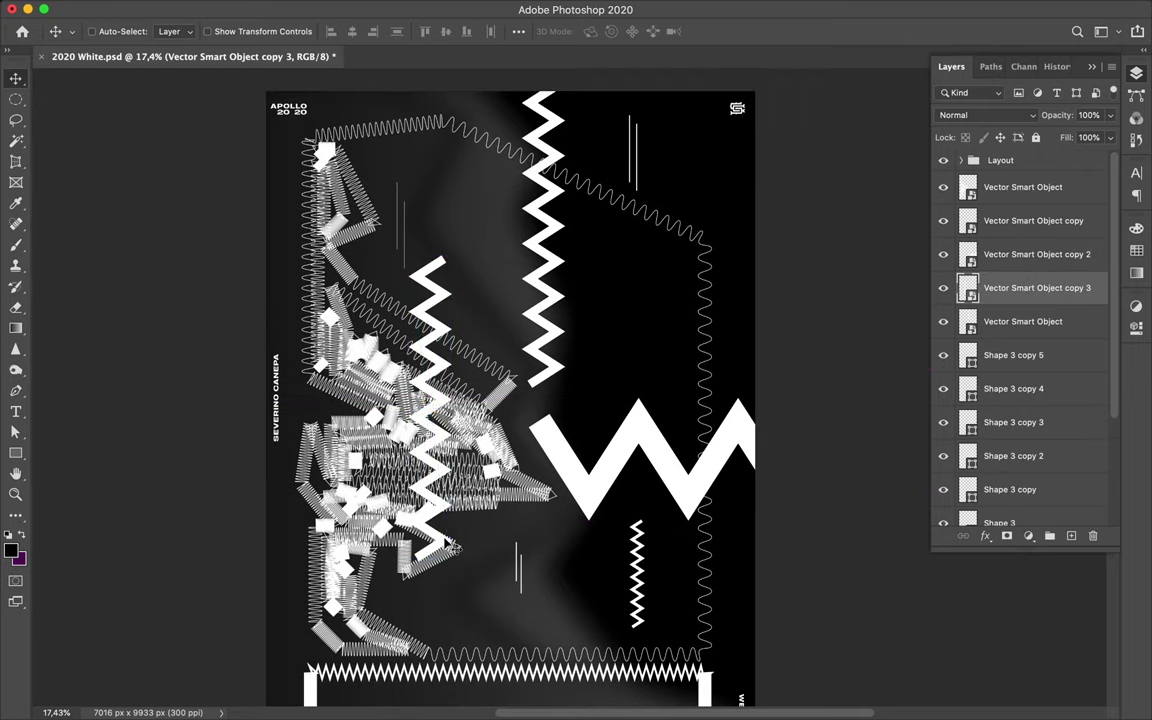
{"action": "key", "text": "ctrl+t"}
{"action": "mouse_move", "coordinate": [417, 140]}
{"action": "left_mouse_down"}
{"action": "mouse_move", "coordinate": [620, 392]}
{"action": "mouse_move", "coordinate": [347, 400]}
{"action": "mouse_move", "coordinate": [480, 312]}
{"action": "left_mouse_up"}
{"action": "key", "text": "Return"}
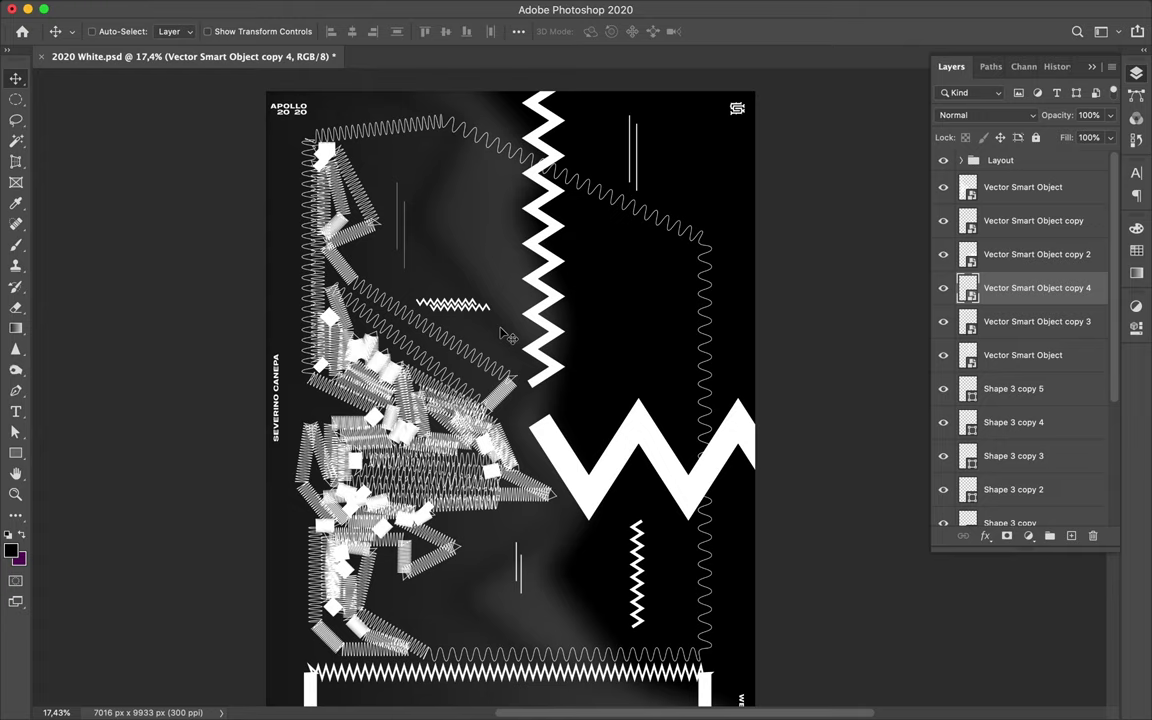
Step: Widen the big W-shaped zig-zag at the right edge, then open Liquify
{"action": "scroll", "coordinate": [555, 352], "scroll_direction": "down", "scroll_amount": 3}
{"action": "key", "text": "ctrl+t"}
{"action": "left_click_drag", "start_coordinate": [527, 368], "coordinate": [650, 378]}
{"action": "key", "text": "Return"}
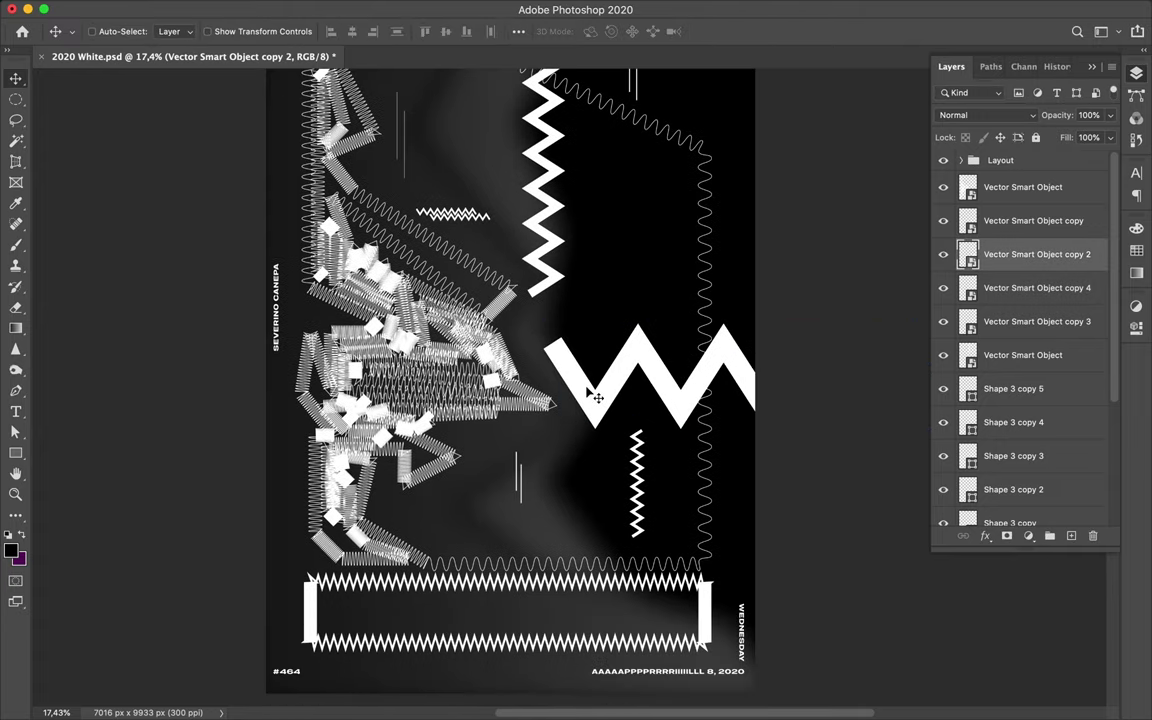
{"action": "left_click", "coordinate": [514, 15]}
{"action": "left_click", "coordinate": [450, 141]}
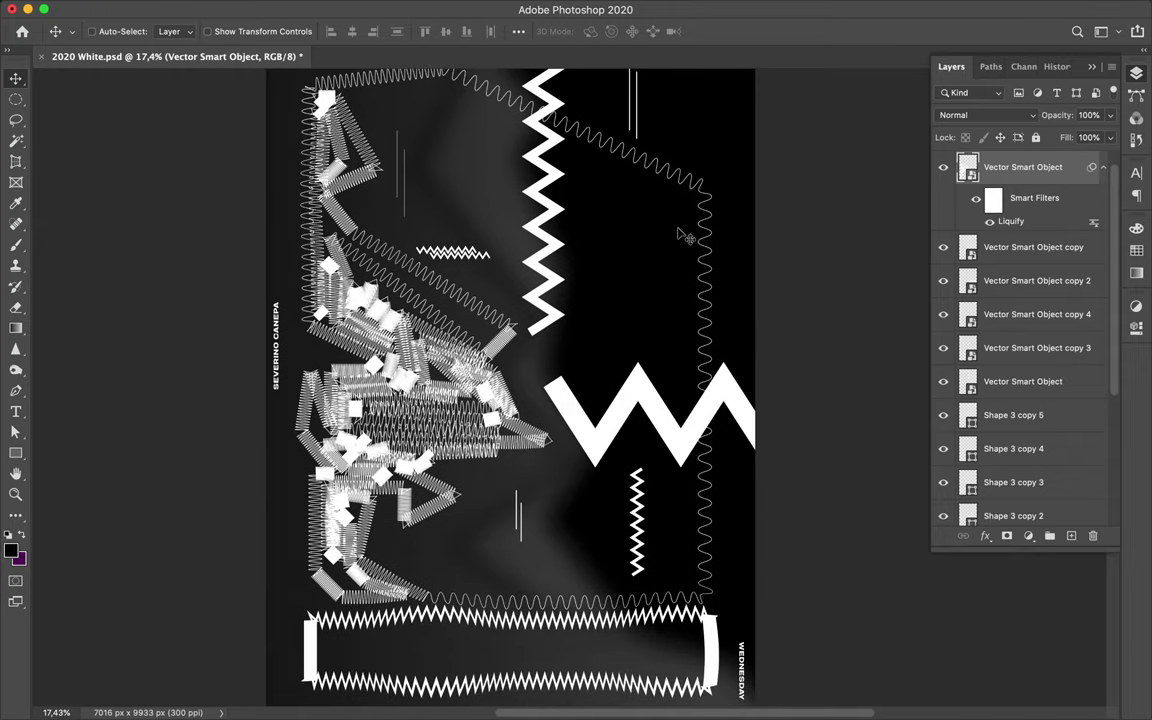
Step: Apply two Liquify warps to the face artwork's Vector Smart Object, bending its bottom zig-zag band
{"action": "left_click", "coordinate": [527, 15]}
{"action": "left_click", "coordinate": [440, 139]}
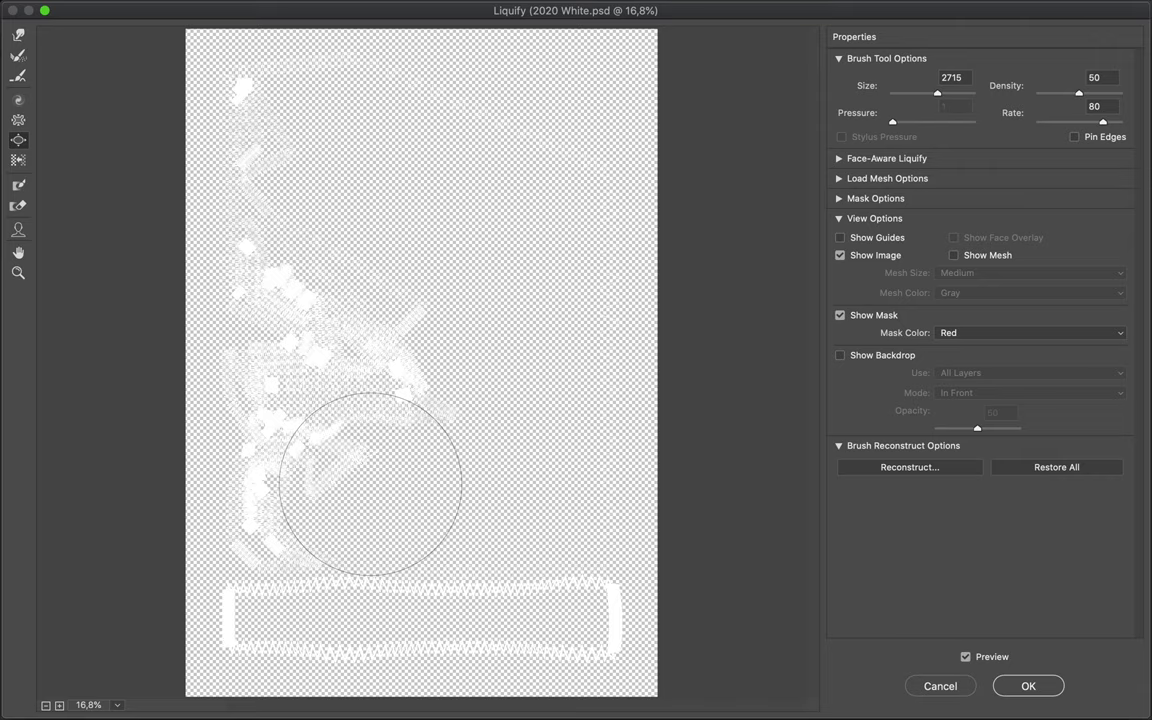
{"action": "left_click", "coordinate": [1030, 685]}
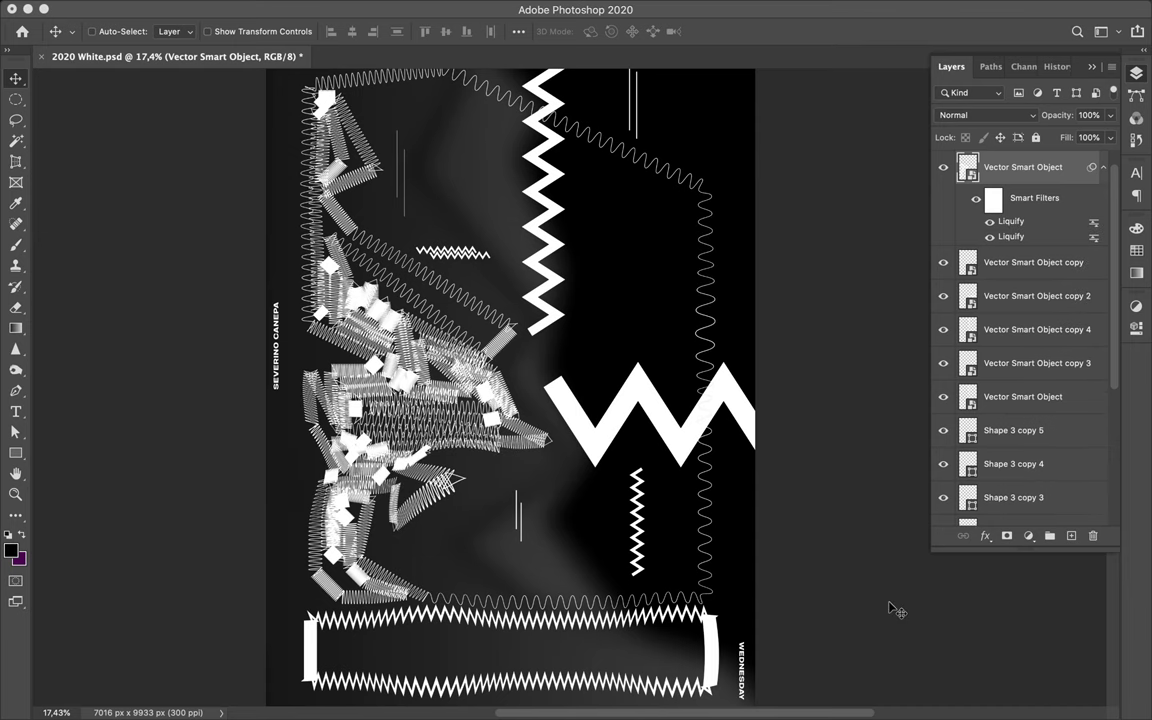
Step: Apply a third Liquify warp to the face artwork
{"action": "left_click", "coordinate": [378, 8]}
{"action": "left_click", "coordinate": [463, 146]}
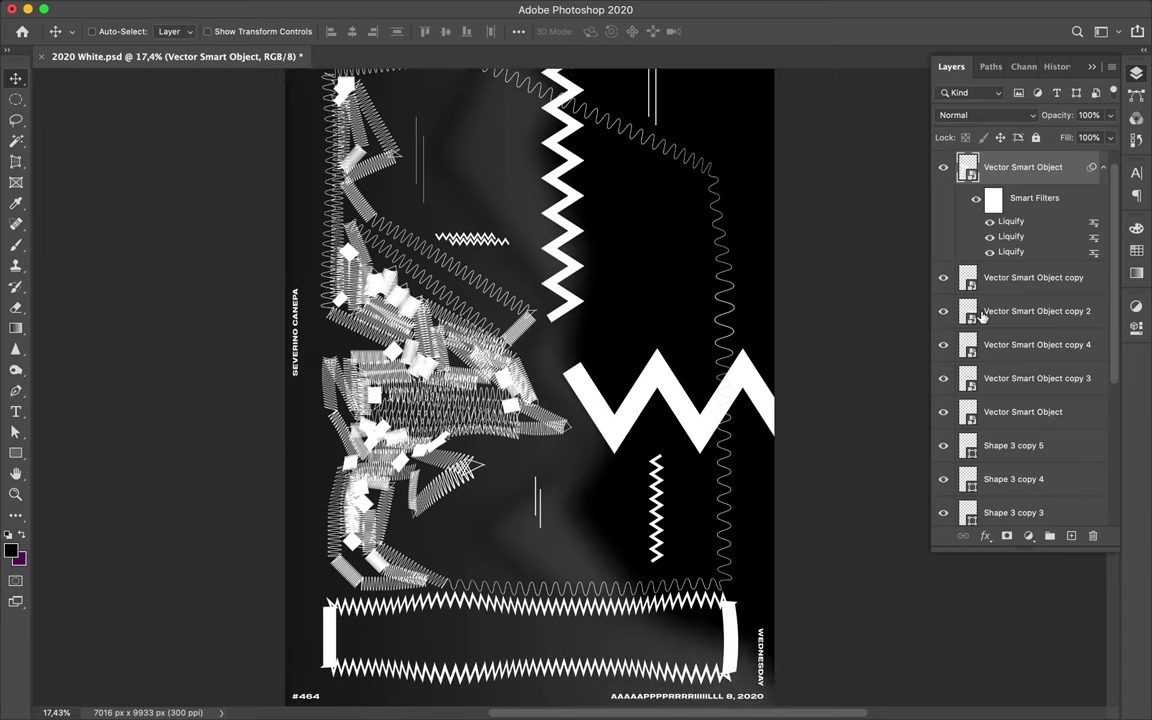
{"action": "left_click", "coordinate": [539, 508], "text": "ctrl"}
Step: Duplicate Shape 1 to the top of the layer stack and shift the top zig-zag upward
{"action": "left_click", "coordinate": [460, 545], "text": "ctrl"}
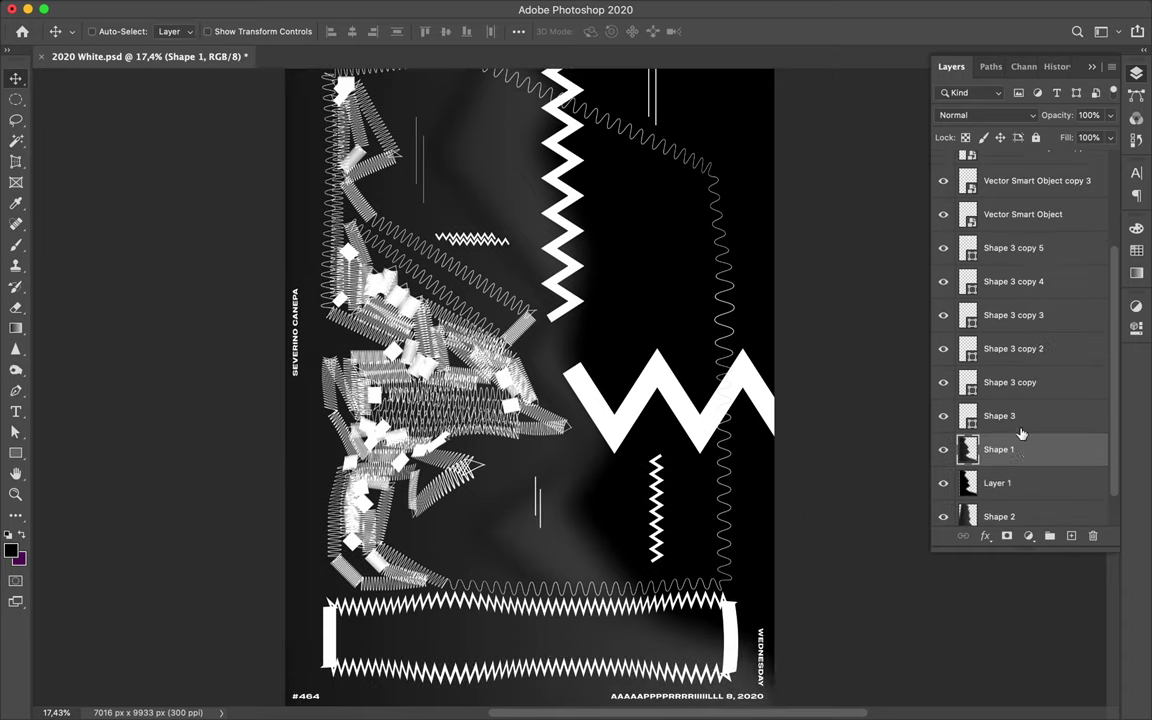
{"action": "left_click_drag", "start_coordinate": [1022, 430], "coordinate": [1010, 187]}
{"action": "left_click_drag", "start_coordinate": [300, 470], "coordinate": [357, 492]}
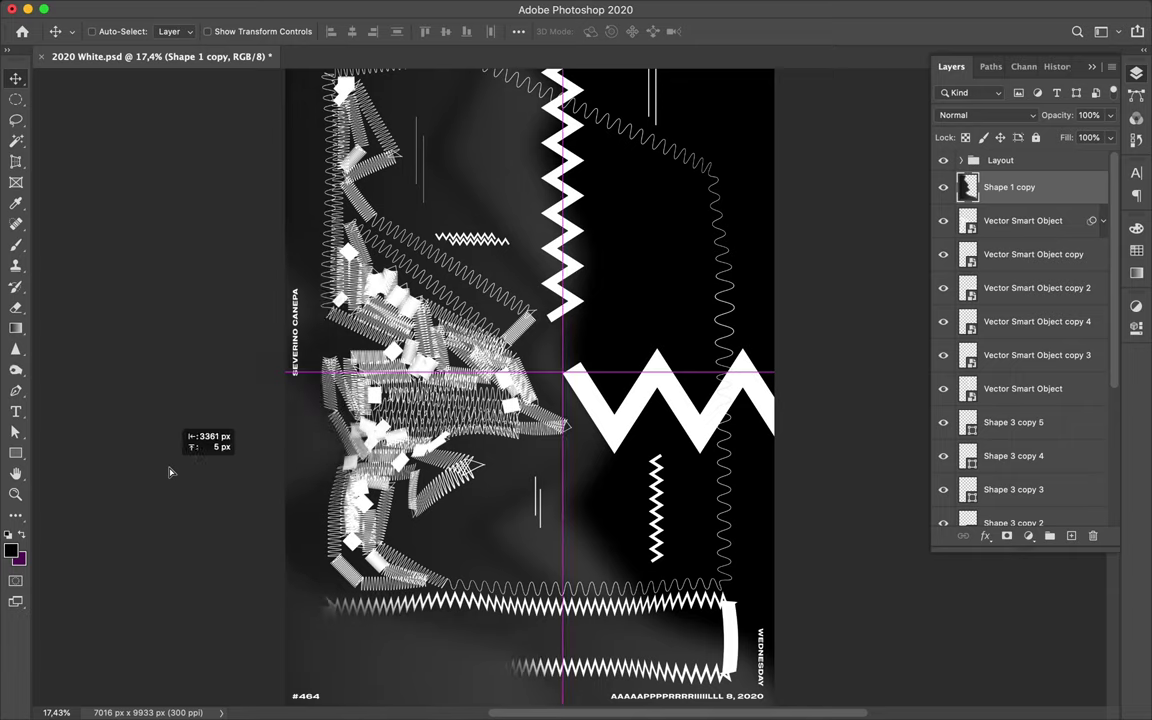
{"action": "scroll", "coordinate": [432, 620], "scroll_direction": "down", "scroll_amount": 3}
{"action": "scroll", "coordinate": [432, 620], "scroll_direction": "up", "scroll_amount": 5}
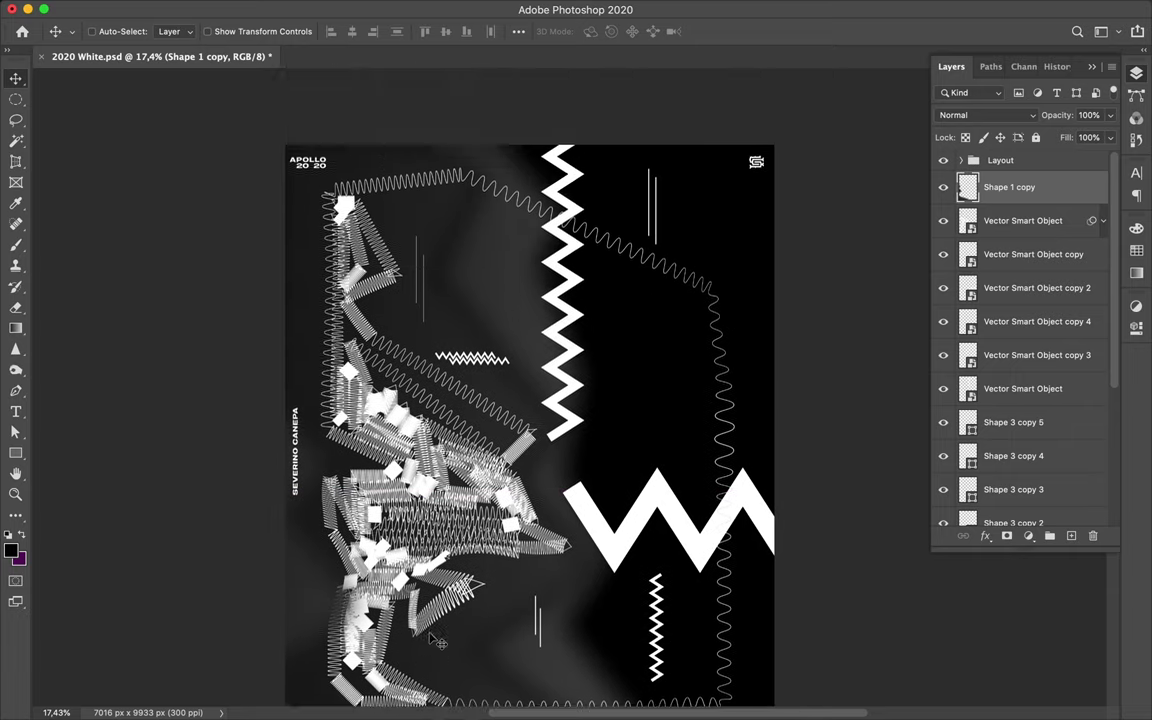
{"action": "scroll", "coordinate": [437, 641], "scroll_direction": "down", "scroll_amount": 3}
{"action": "scroll", "coordinate": [437, 641], "scroll_direction": "down", "scroll_amount": 2}
{"action": "scroll", "coordinate": [437, 641], "scroll_direction": "down", "scroll_amount": 1}
{"action": "mouse_move", "coordinate": [609, 340]}
{"action": "left_mouse_down"}
{"action": "mouse_move", "coordinate": [614, 281]}
{"action": "mouse_move", "coordinate": [623, 291]}
{"action": "left_mouse_up"}
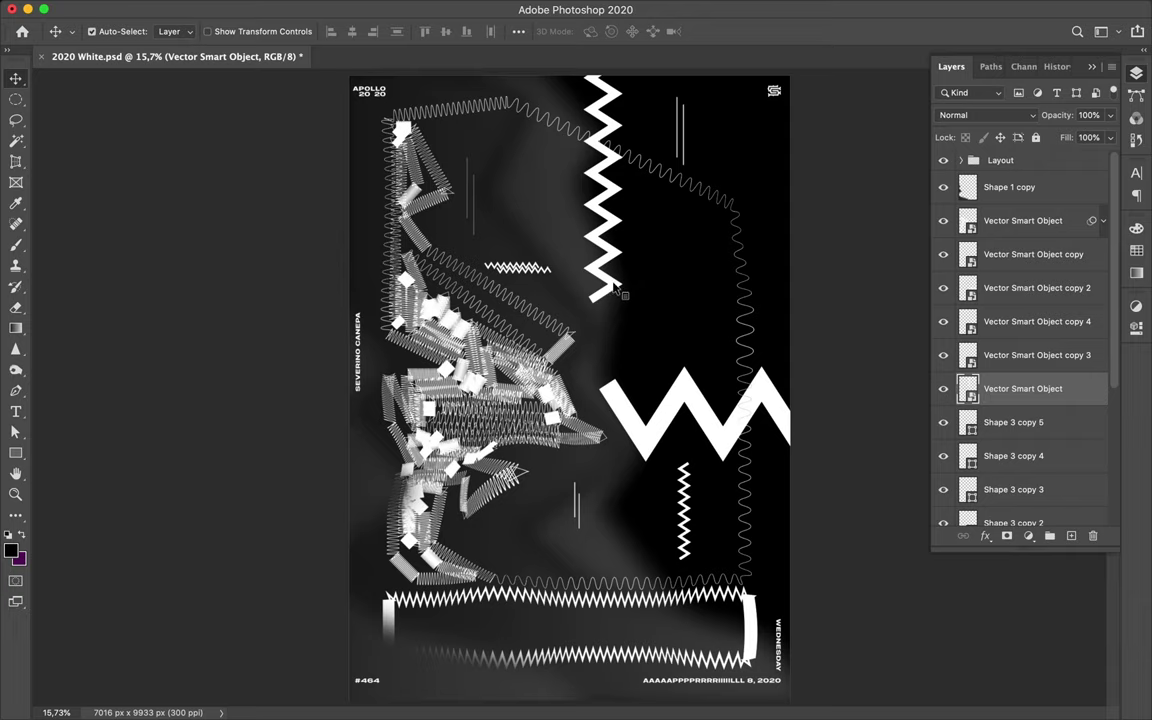
Step: Soften Vector Smart Object copy 2 with a 7.4 px Gaussian Blur
{"action": "left_click", "coordinate": [617, 287]}
{"action": "left_click", "coordinate": [374, 8]}
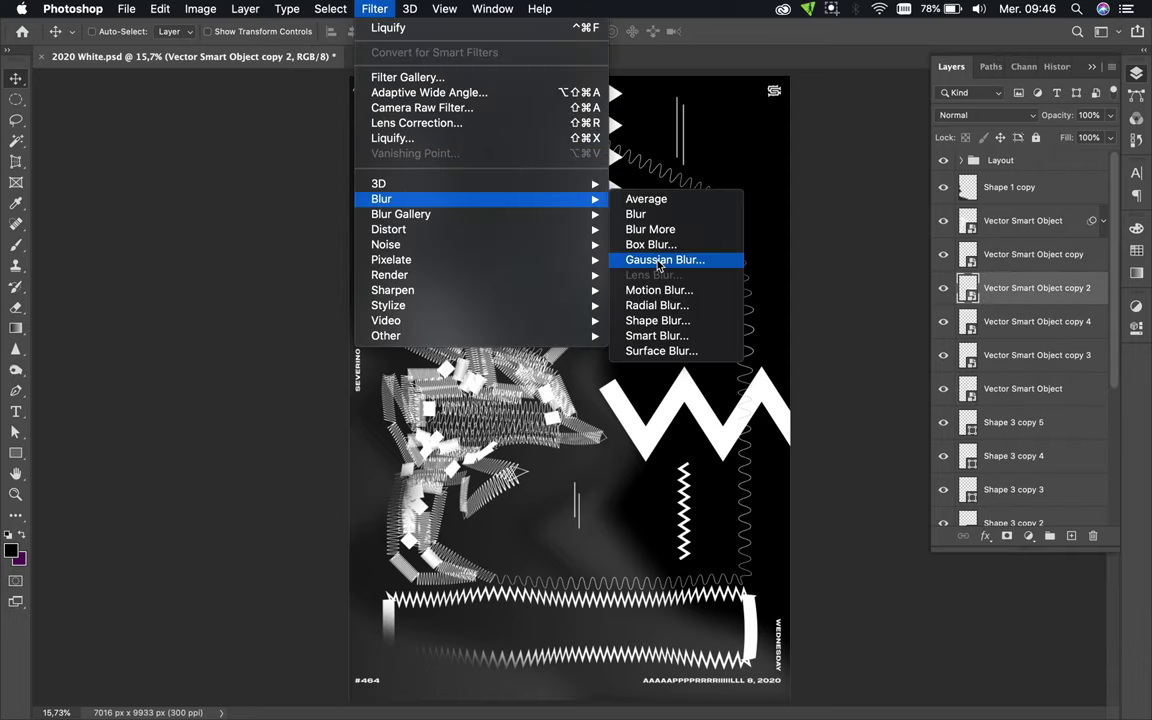
{"action": "left_click", "coordinate": [659, 261]}
{"action": "left_click_drag", "start_coordinate": [813, 394], "coordinate": [774, 395]}
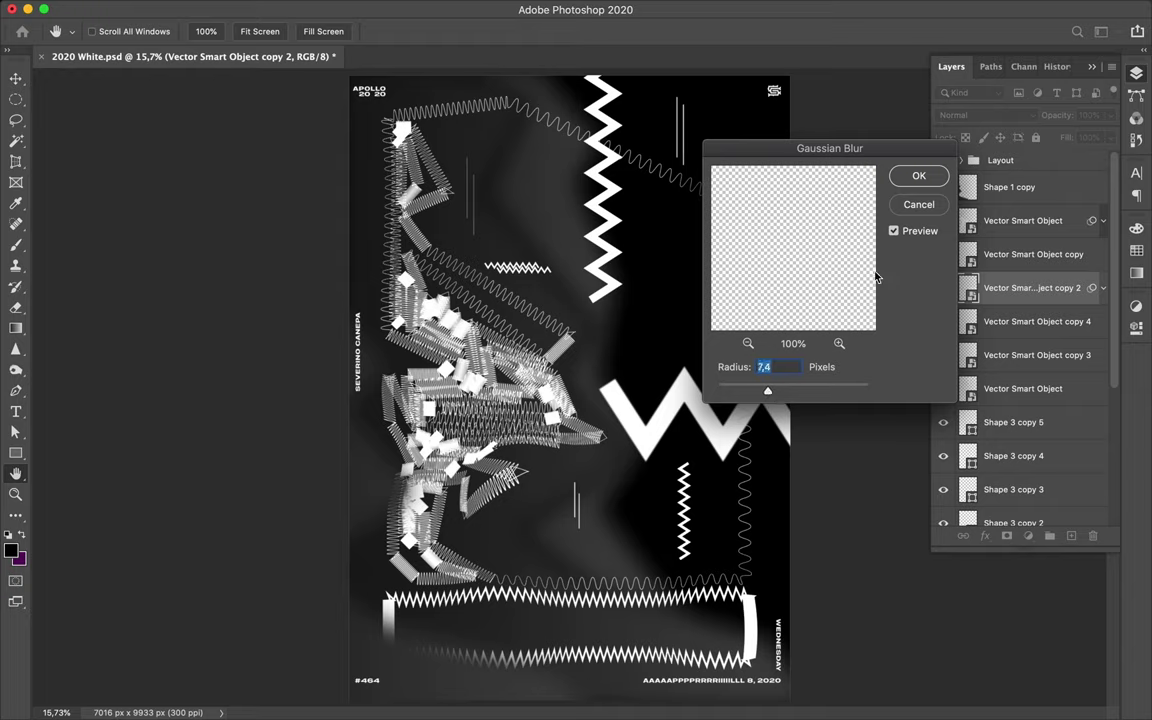
{"action": "left_click", "coordinate": [919, 177]}
Step: Reposition the large W zig-zag so it sits at the right edge
{"action": "mouse_move", "coordinate": [716, 432]}
{"action": "left_mouse_down"}
{"action": "mouse_move", "coordinate": [446, 432]}
{"action": "mouse_move", "coordinate": [750, 432]}
{"action": "left_mouse_up"}
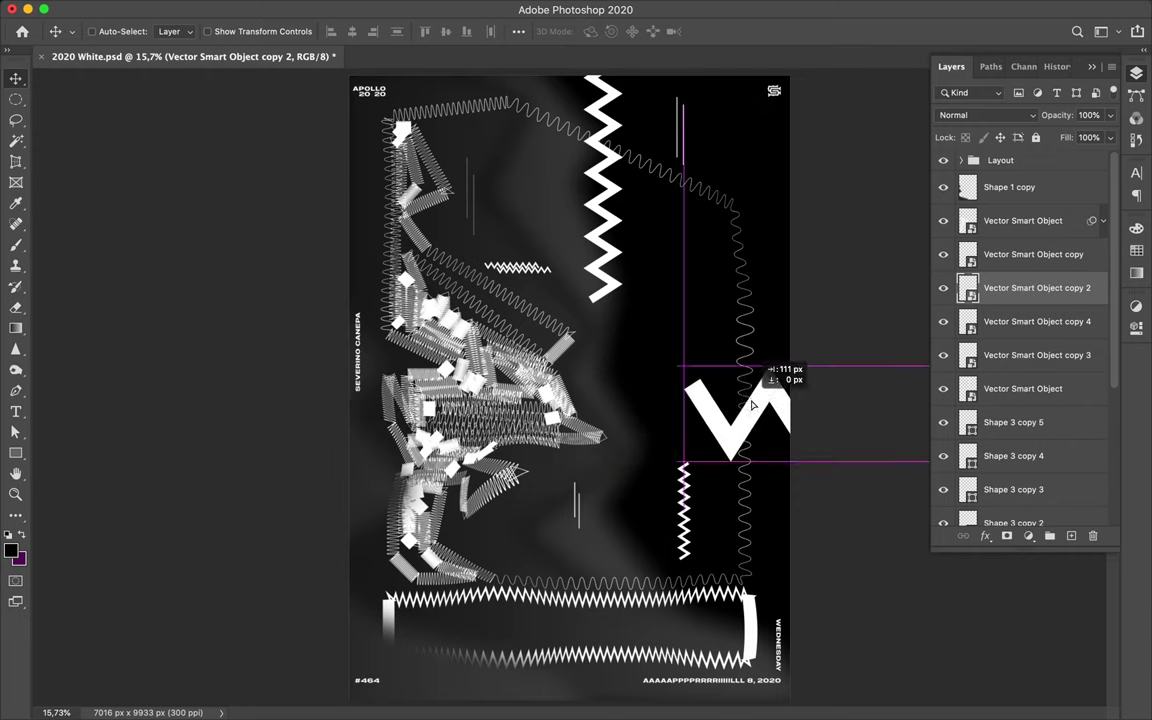
{"action": "left_click_drag", "start_coordinate": [605, 200], "coordinate": [565, 200]}
{"action": "scroll", "coordinate": [590, 380], "scroll_direction": "down", "scroll_amount": 1}
{"action": "scroll", "coordinate": [587, 378], "scroll_direction": "up", "scroll_amount": 2}
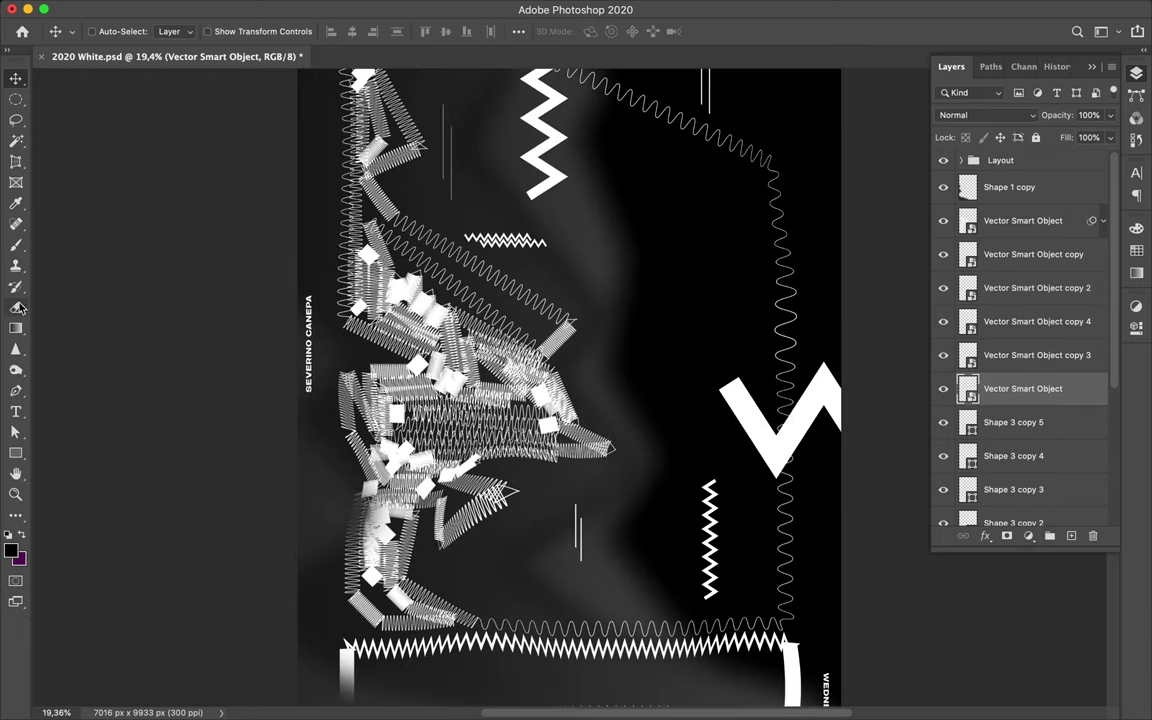
Step: Draw a 480 px circle filled with a white-to-transparent gradient
{"action": "left_click", "coordinate": [18, 288]}
{"action": "left_click", "coordinate": [15, 453]}
{"action": "left_click", "coordinate": [62, 432]}
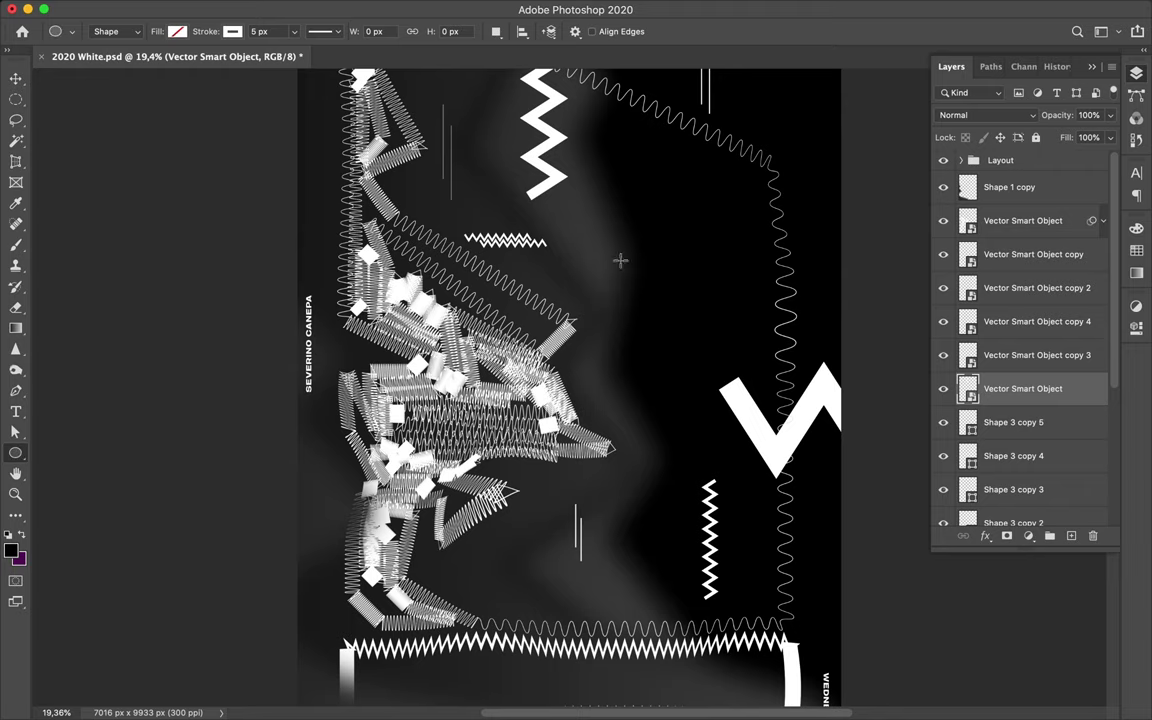
{"action": "left_click_drag", "start_coordinate": [648, 283], "coordinate": [647, 276]}
{"action": "left_click", "coordinate": [178, 31]}
{"action": "left_click", "coordinate": [138, 62]}
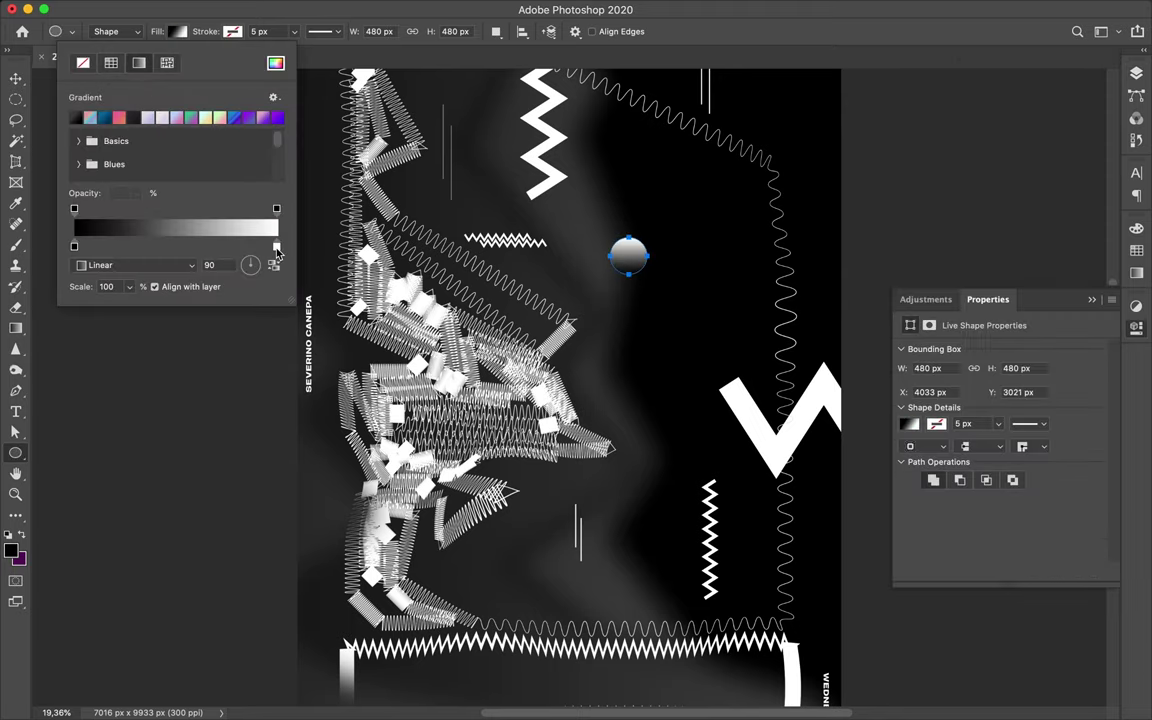
{"action": "left_click_drag", "start_coordinate": [254, 245], "coordinate": [66, 245]}
{"action": "double_click", "coordinate": [252, 245]}
{"action": "key", "text": "Return"}
{"action": "left_click_drag", "start_coordinate": [136, 193], "coordinate": [30, 218]}
{"action": "left_click", "coordinate": [16, 78]}
Step: Stretch the circle into a 1836 px tall ellipse, scatter copies across the poster, and save
{"action": "key", "text": "ctrl+t"}
{"action": "left_click_drag", "start_coordinate": [628, 236], "coordinate": [628, 101]}
{"action": "key", "text": "Return"}
{"action": "mouse_move", "coordinate": [628, 170]}
{"action": "left_mouse_down"}
{"action": "mouse_move", "coordinate": [502, 187]}
{"action": "mouse_move", "coordinate": [410, 475]}
{"action": "mouse_move", "coordinate": [433, 609]}
{"action": "left_mouse_up"}
{"action": "key", "text": "ctrl+minus"}
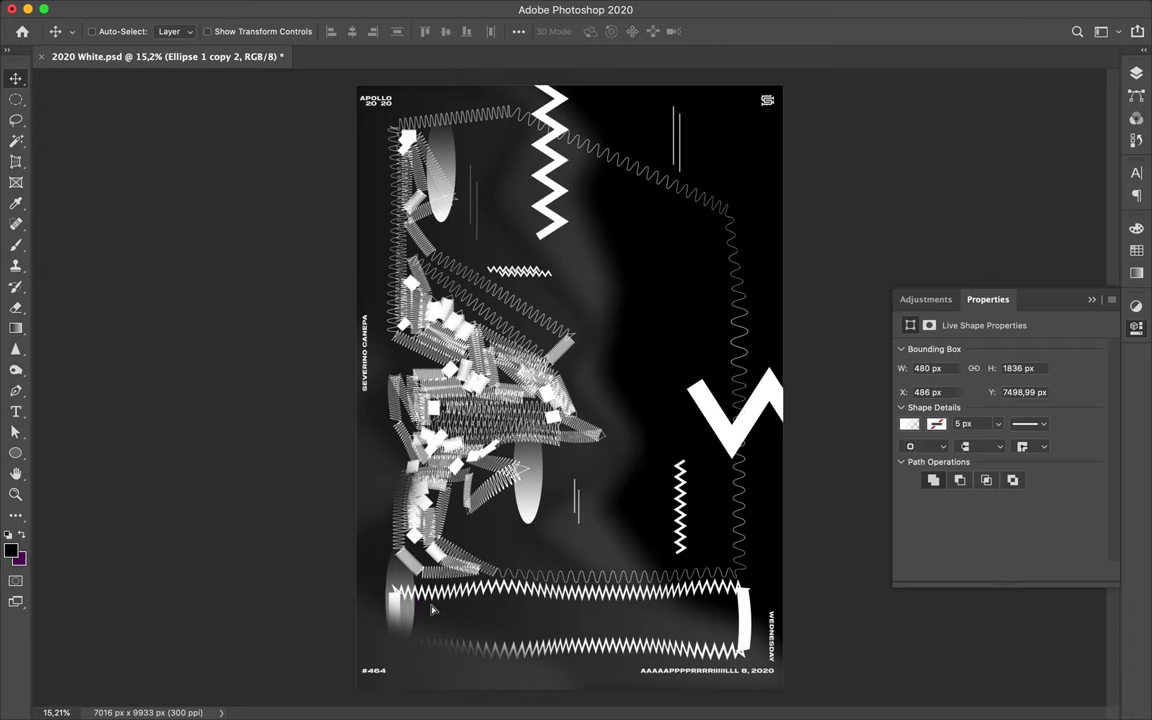
{"action": "mouse_move", "coordinate": [527, 638]}
{"action": "left_mouse_down"}
{"action": "mouse_move", "coordinate": [404, 347]}
{"action": "mouse_move", "coordinate": [407, 370]}
{"action": "left_mouse_up"}
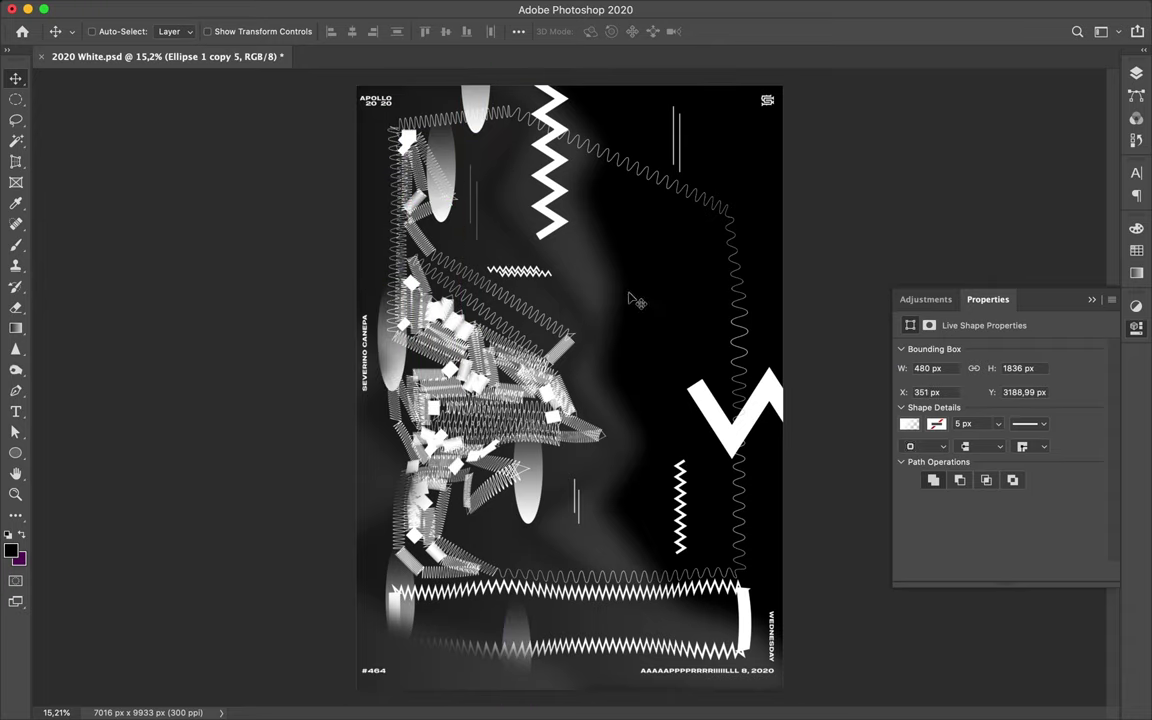
{"action": "key", "text": "ctrl+s"}
{"action": "key", "text": "ctrl+plus"}
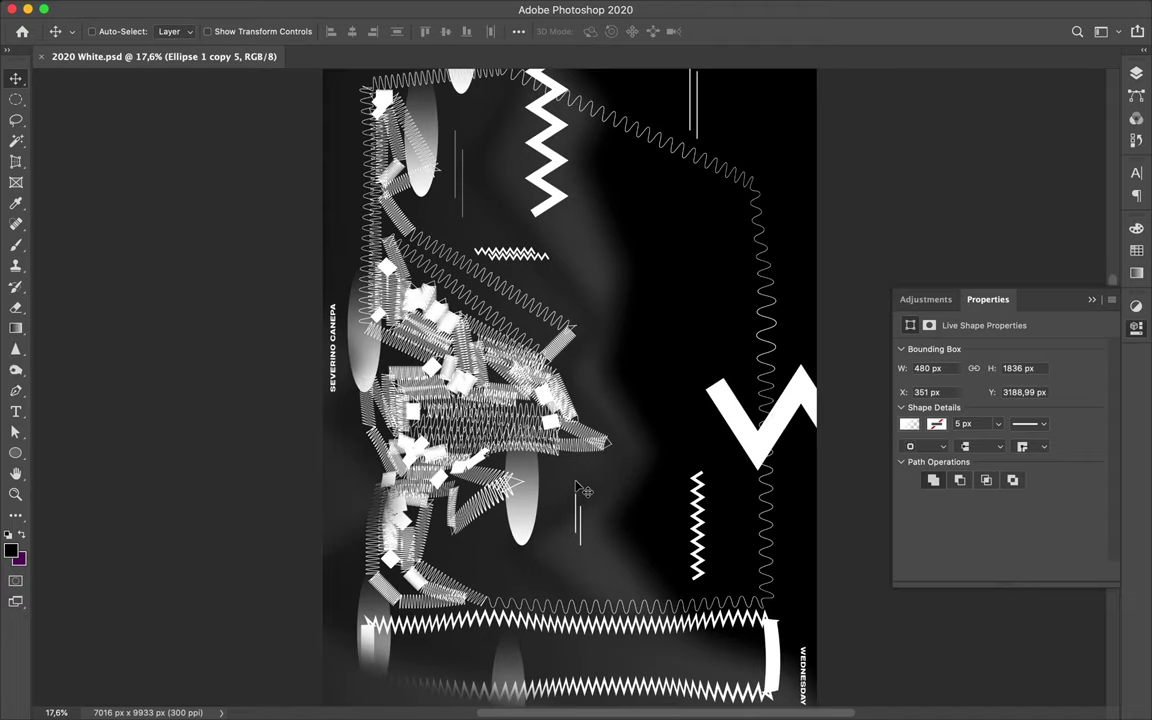
Step: Pixelate an ellipse copy with the Mosaic filter and place copies lower right and higher up
{"action": "left_click_drag", "start_coordinate": [528, 428], "coordinate": [608, 284]}
{"action": "left_click", "coordinate": [519, 10]}
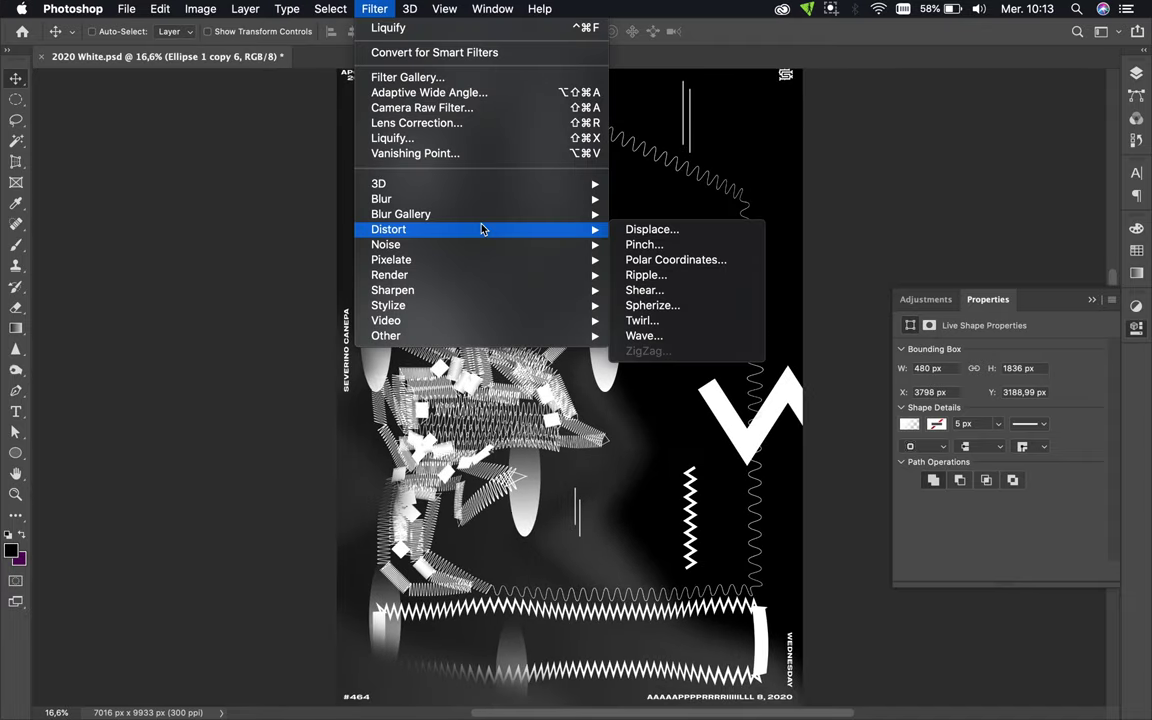
{"action": "left_click", "coordinate": [674, 303]}
{"action": "left_click", "coordinate": [660, 249]}
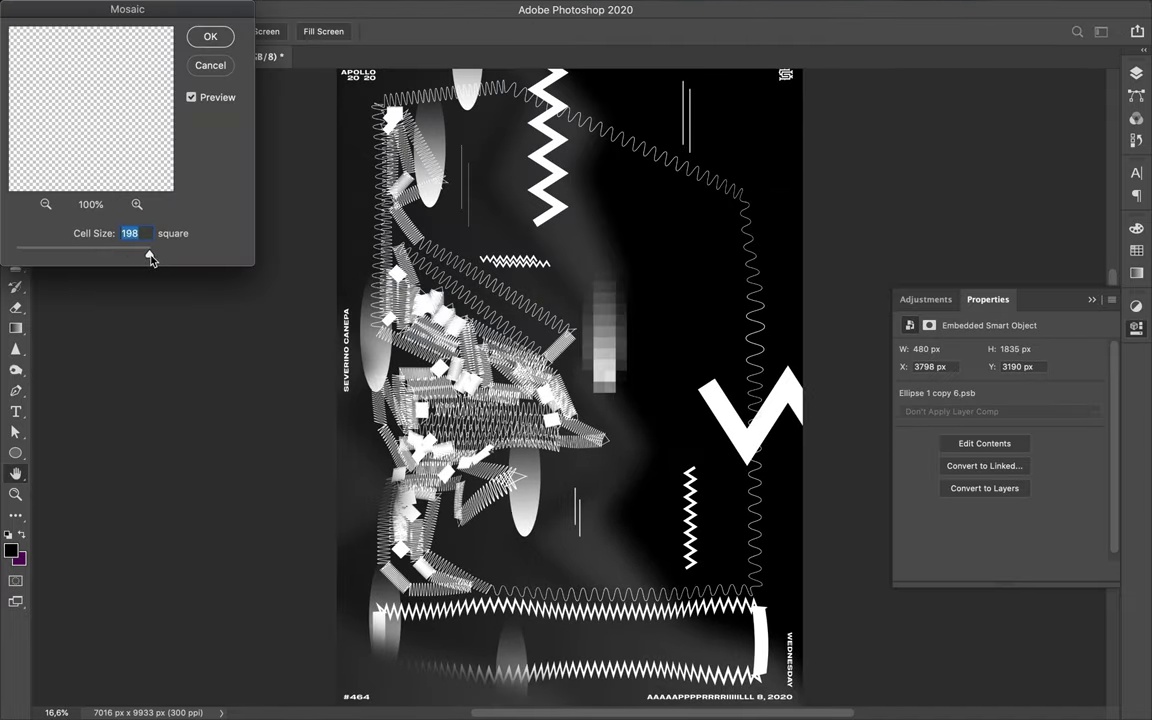
{"action": "key", "text": "Return"}
{"action": "left_click_drag", "start_coordinate": [600, 345], "coordinate": [748, 608]}
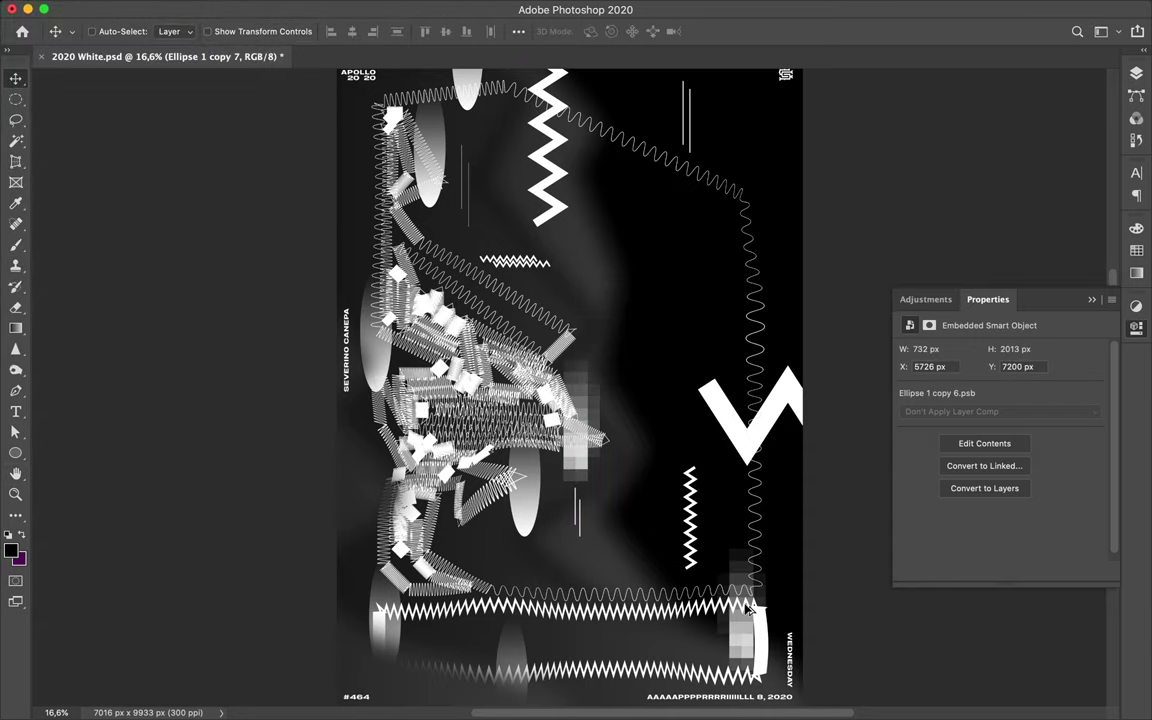
{"action": "mouse_move", "coordinate": [743, 653]}
{"action": "left_mouse_down"}
{"action": "mouse_move", "coordinate": [557, 200]}
{"action": "mouse_move", "coordinate": [612, 310]}
{"action": "left_mouse_up"}
{"action": "scroll", "coordinate": [557, 200], "scroll_direction": "up", "scroll_amount": 2}
Step: Apply Mosaic to a zig-zag copy, save, and place a pixelated column copy lower right
{"action": "left_click", "coordinate": [388, 8]}
{"action": "left_click", "coordinate": [411, 26]}
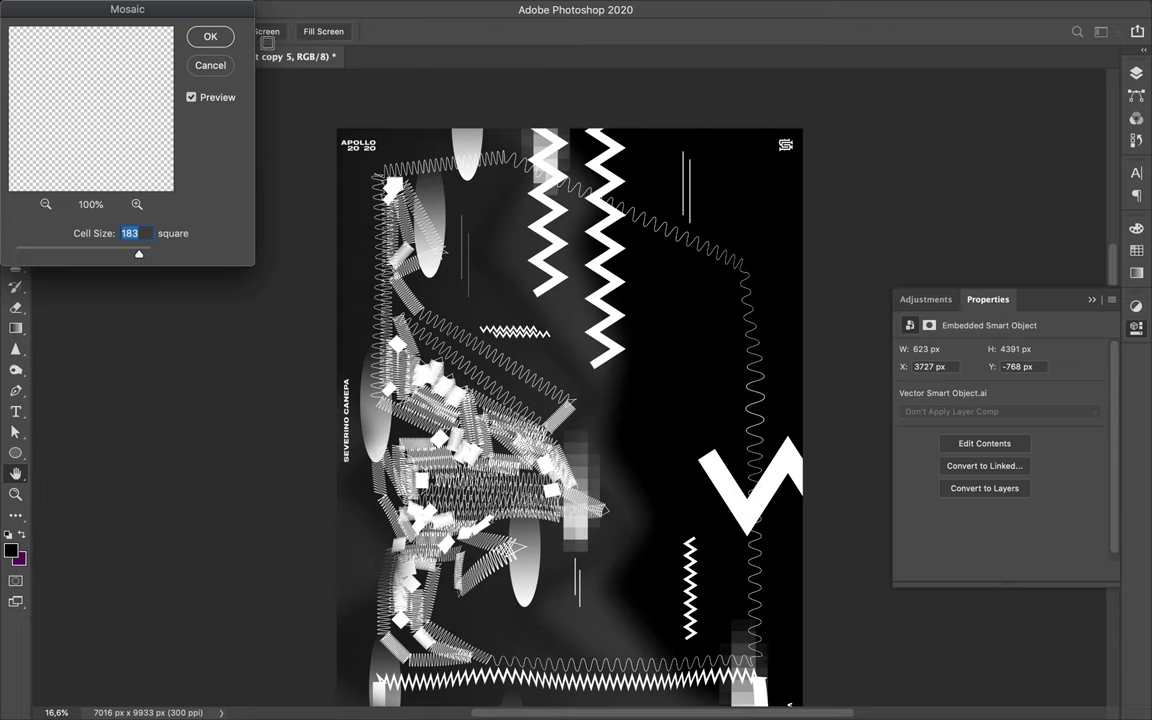
{"action": "left_click", "coordinate": [212, 37]}
{"action": "key", "text": "cmd+s"}
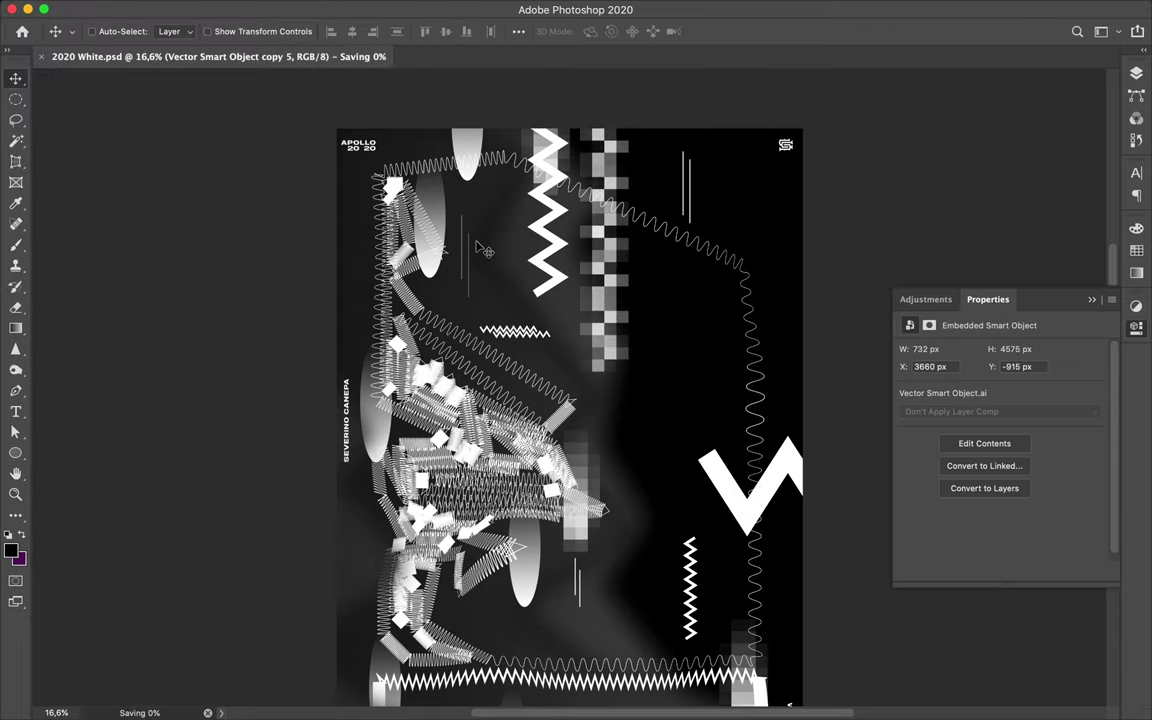
{"action": "mouse_move", "coordinate": [612, 314]}
{"action": "left_mouse_down"}
{"action": "mouse_move", "coordinate": [601, 166]}
{"action": "mouse_move", "coordinate": [760, 672]}
{"action": "mouse_move", "coordinate": [375, 665]}
{"action": "left_mouse_up"}
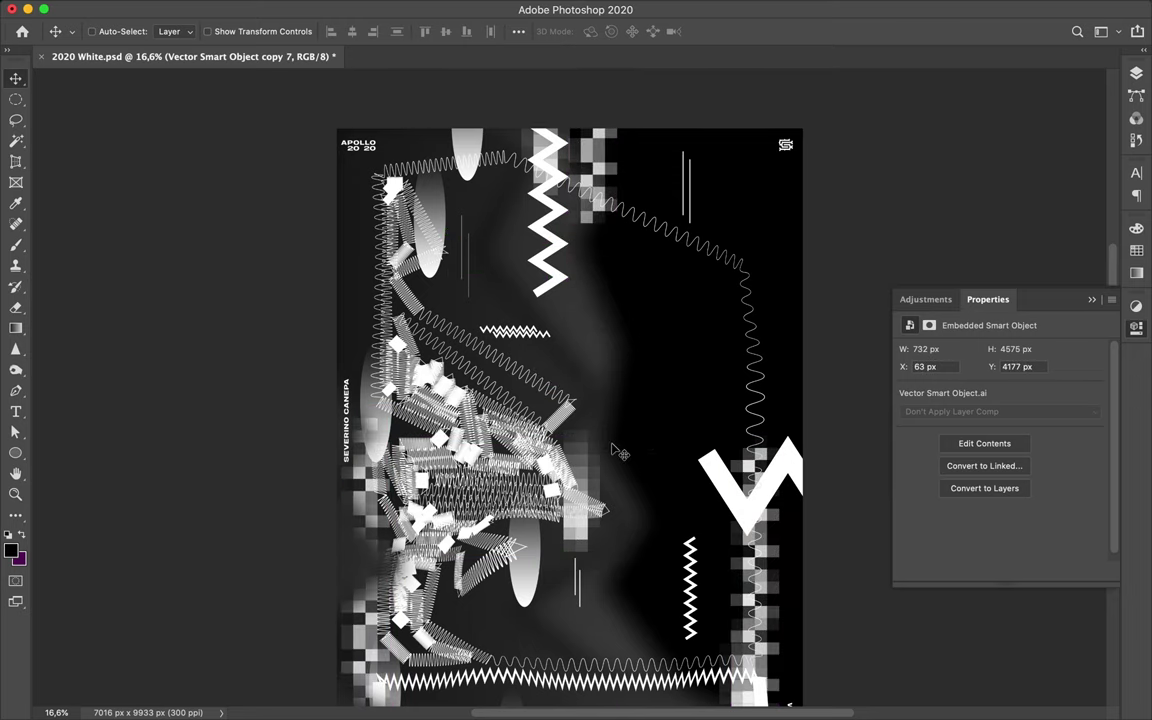
{"action": "scroll", "coordinate": [615, 450], "scroll_direction": "down", "scroll_amount": 1}
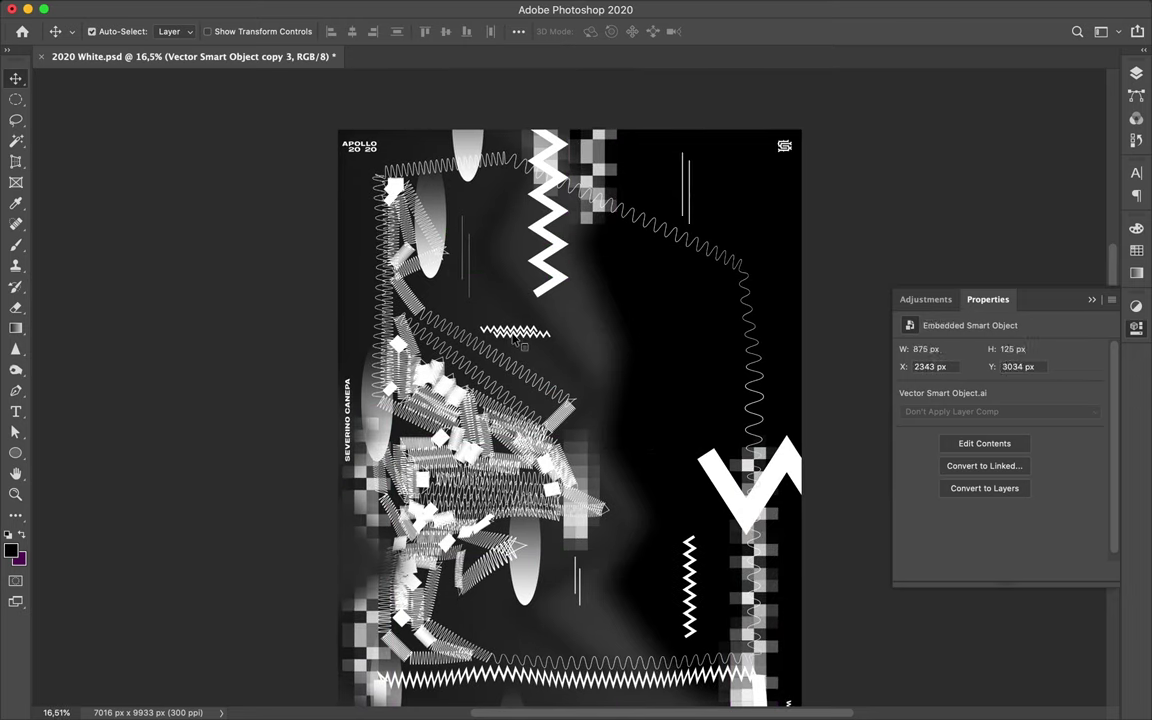
Step: Scatter small zig-zag copies rotated vertical and scaled down around the poster
{"action": "mouse_move", "coordinate": [517, 343]}
{"action": "left_mouse_down"}
{"action": "mouse_move", "coordinate": [513, 262]}
{"action": "mouse_move", "coordinate": [360, 212]}
{"action": "mouse_move", "coordinate": [484, 277]}
{"action": "mouse_move", "coordinate": [406, 135]}
{"action": "mouse_move", "coordinate": [432, 697]}
{"action": "mouse_move", "coordinate": [400, 600]}
{"action": "left_mouse_up"}
{"action": "key", "text": "ctrl+t"}
{"action": "key", "text": "Return"}
{"action": "key", "text": "ctrl+t"}
{"action": "key", "text": "Return"}
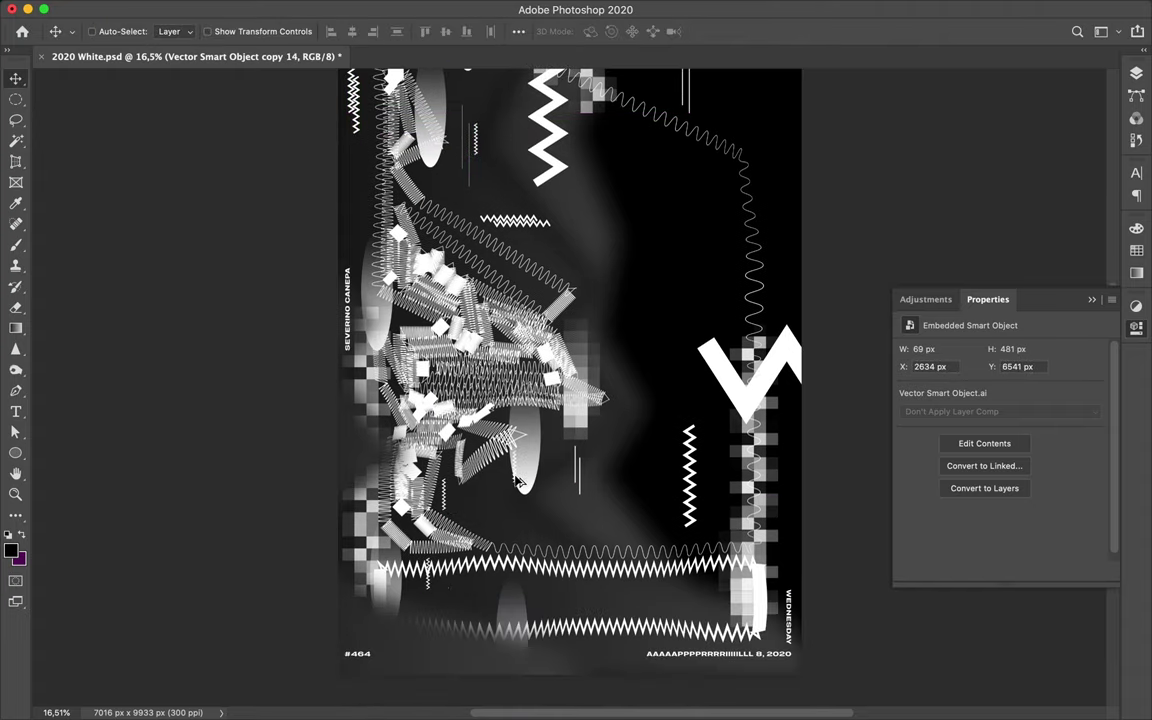
{"action": "left_click_drag", "start_coordinate": [458, 336], "coordinate": [395, 430]}
{"action": "mouse_move", "coordinate": [368, 304]}
{"action": "left_mouse_down", "text": "alt"}
{"action": "mouse_move", "coordinate": [435, 250]}
{"action": "mouse_move", "coordinate": [392, 264]}
{"action": "mouse_move", "coordinate": [395, 302]}
{"action": "left_mouse_up", "text": "alt"}
{"action": "scroll", "coordinate": [499, 318], "scroll_direction": "up", "scroll_amount": 5, "text": "alt"}
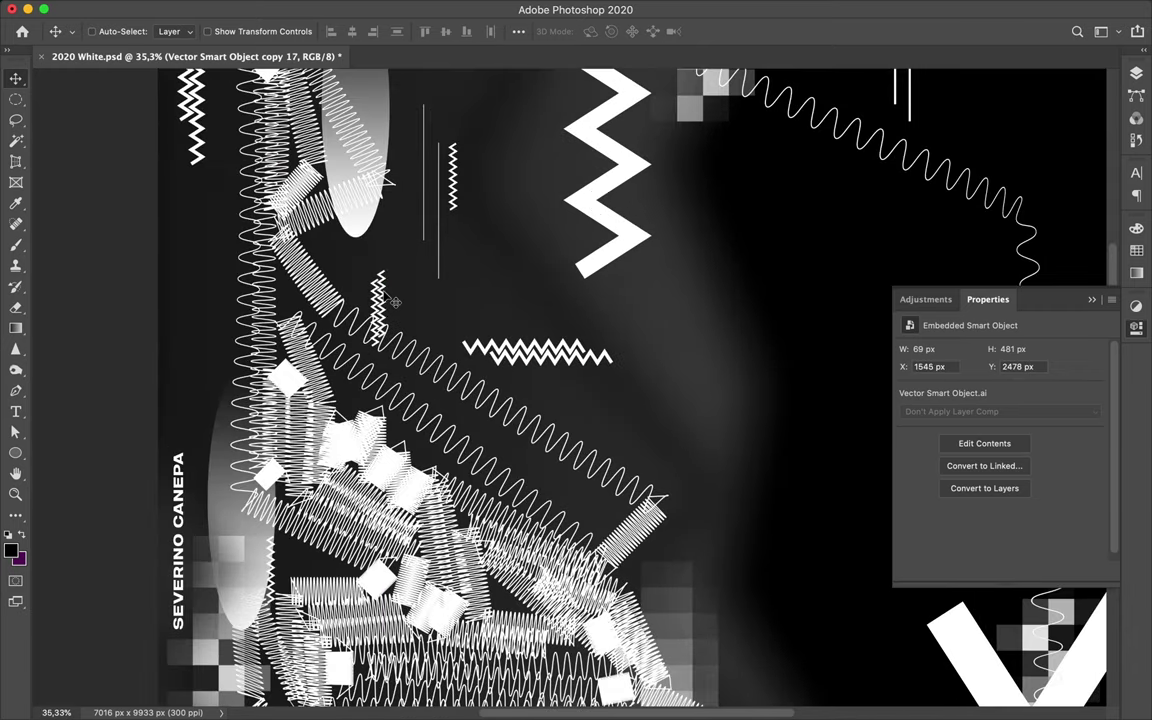
{"action": "scroll", "coordinate": [395, 302], "scroll_direction": "down", "scroll_amount": 3, "text": "alt"}
Step: Add a shrunken gradient ellipse copy near the right zig-zag
{"action": "left_click_drag", "start_coordinate": [460, 250], "coordinate": [500, 280], "text": "alt"}
{"action": "key", "text": "ctrl+t"}
{"action": "key", "text": "Return"}
{"action": "mouse_move", "coordinate": [515, 385]}
{"action": "left_mouse_down"}
{"action": "mouse_move", "coordinate": [515, 305]}
{"action": "mouse_move", "coordinate": [487, 630]}
{"action": "left_mouse_up"}
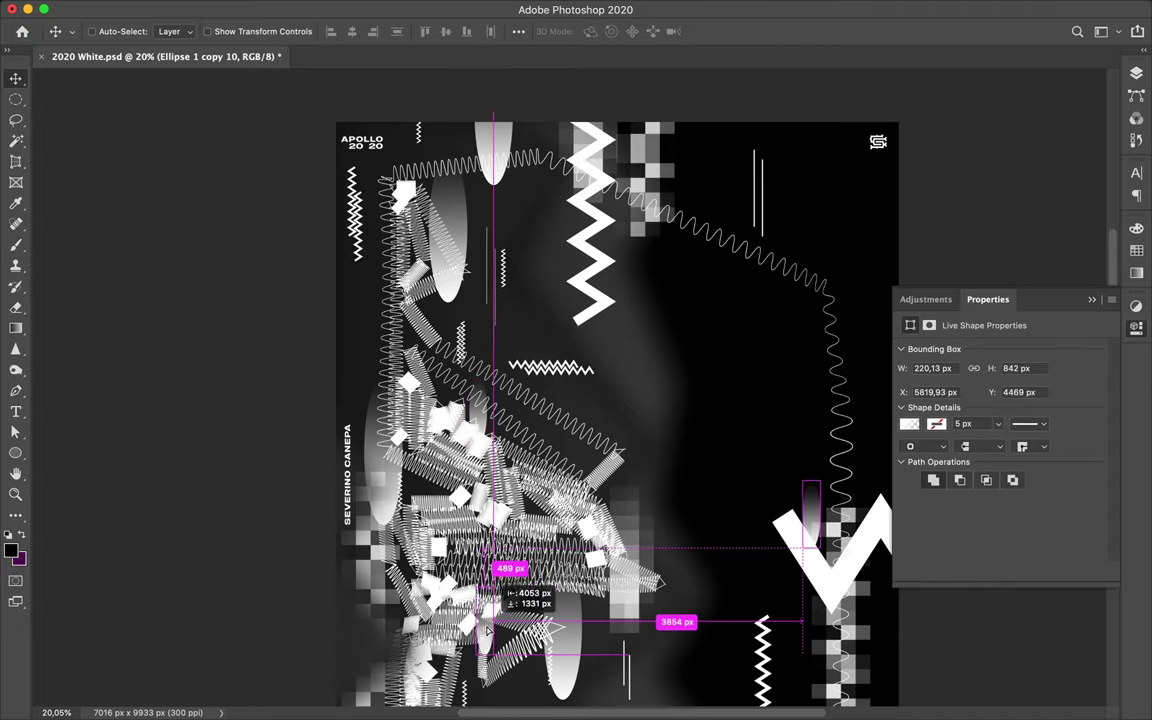